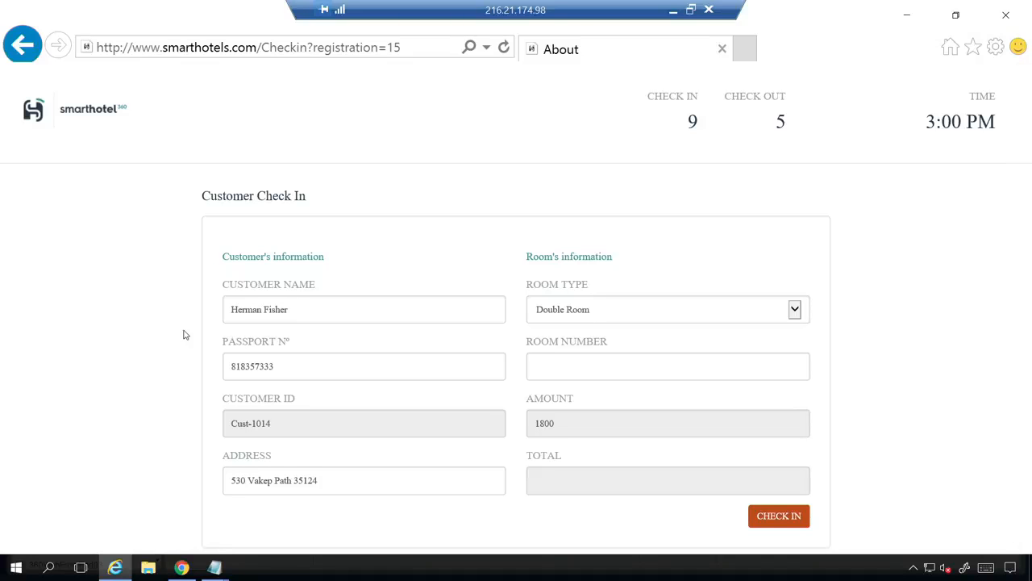
# Switch to the Azure portal and examine the discovered machines in the 360discovery migration project
pyautogui.hotkey('alt', 'Tab')
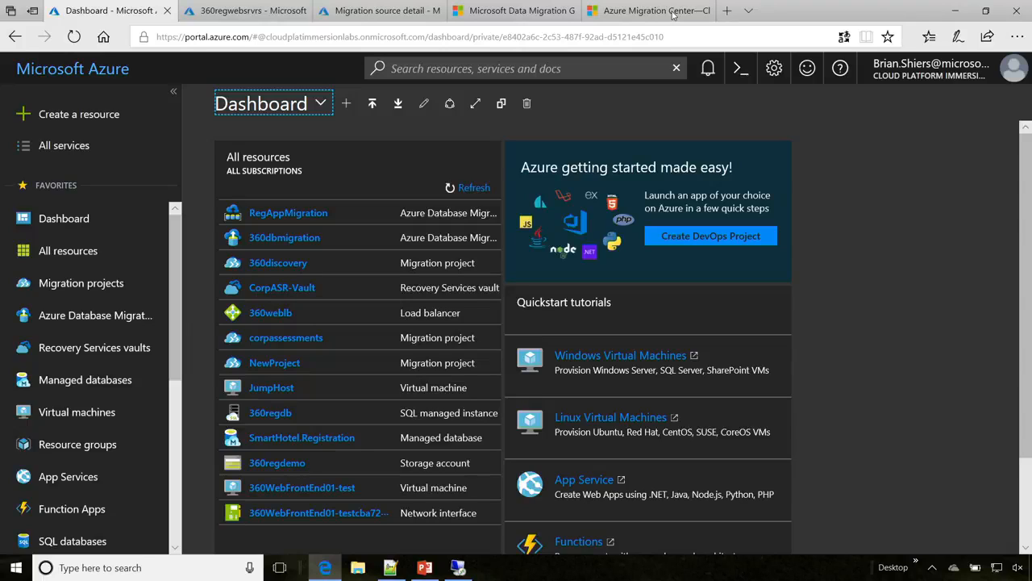
pyautogui.click(85, 286)
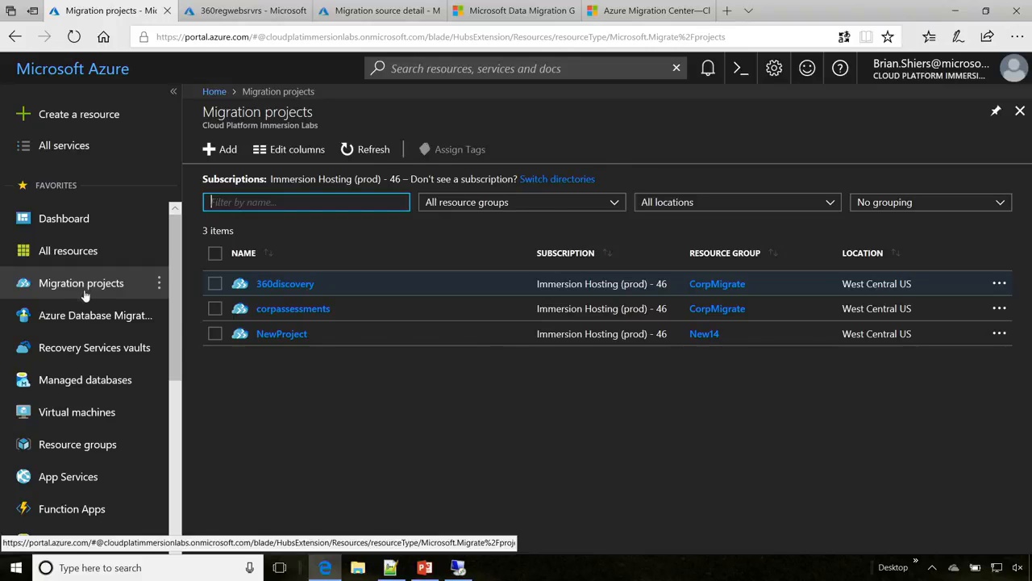
pyautogui.click(295, 289)
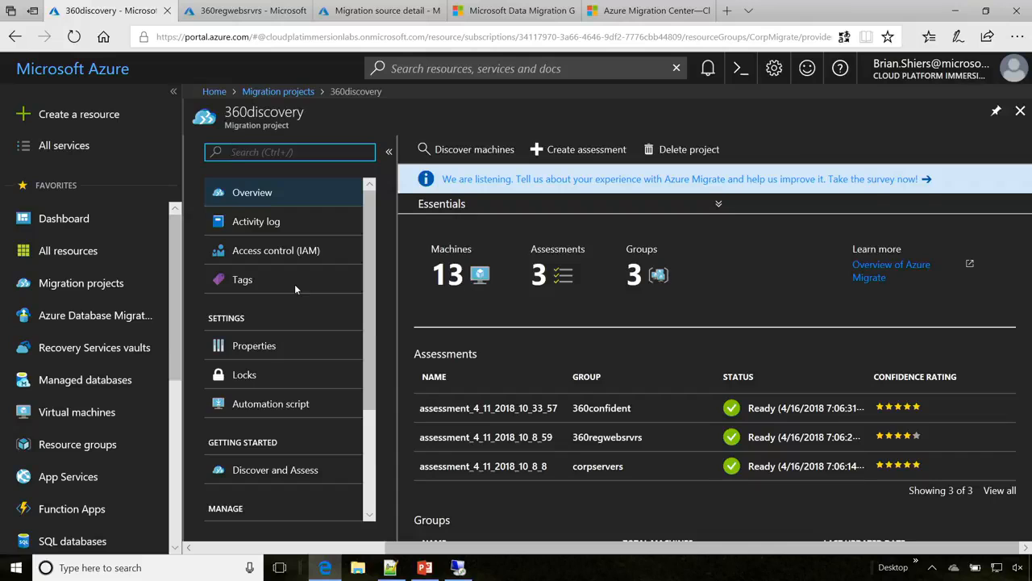
pyautogui.click(458, 275)
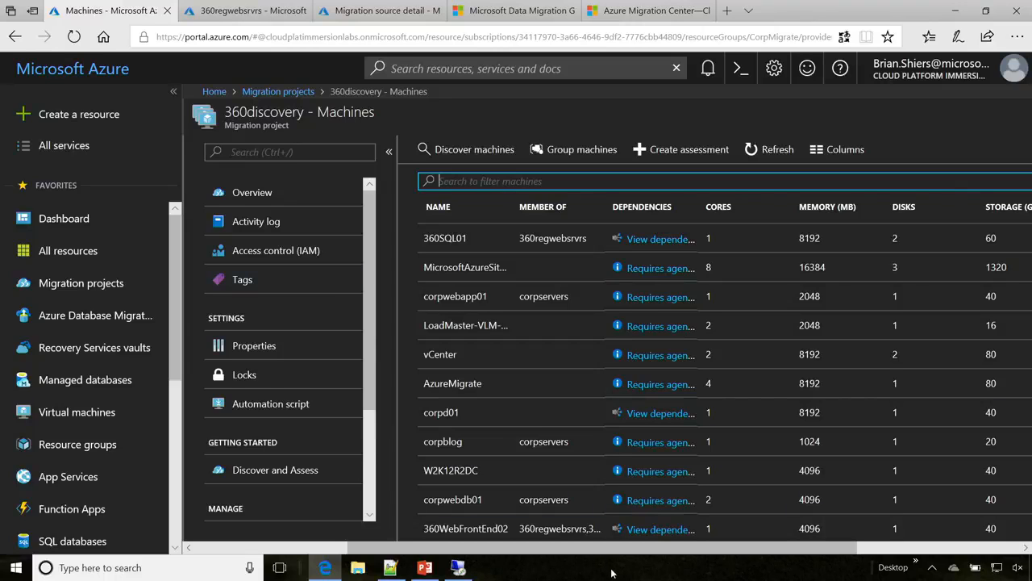
pyautogui.moveTo(620, 555); pyautogui.dragTo(759, 526)
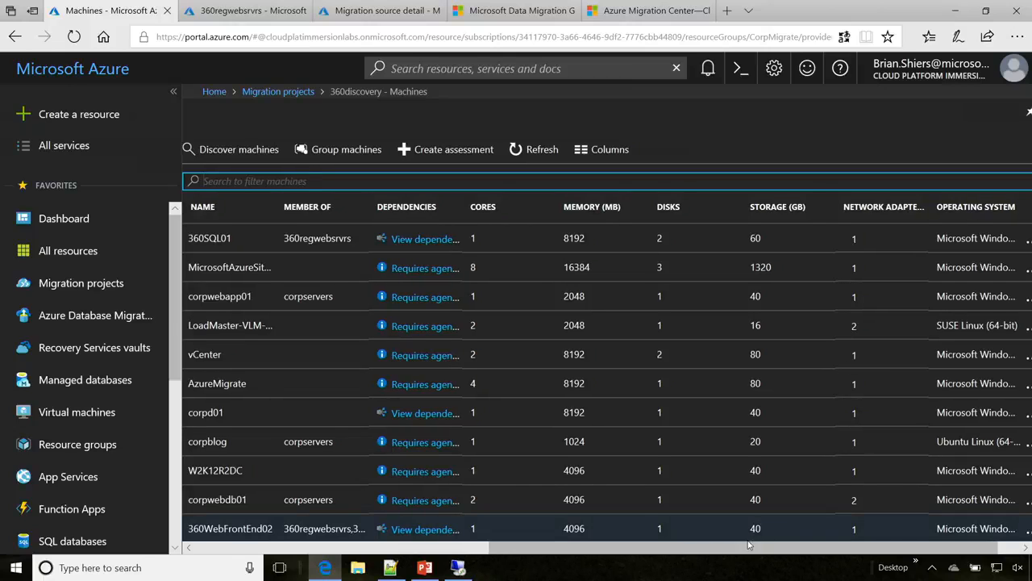
pyautogui.moveTo(743, 553); pyautogui.dragTo(617, 555)
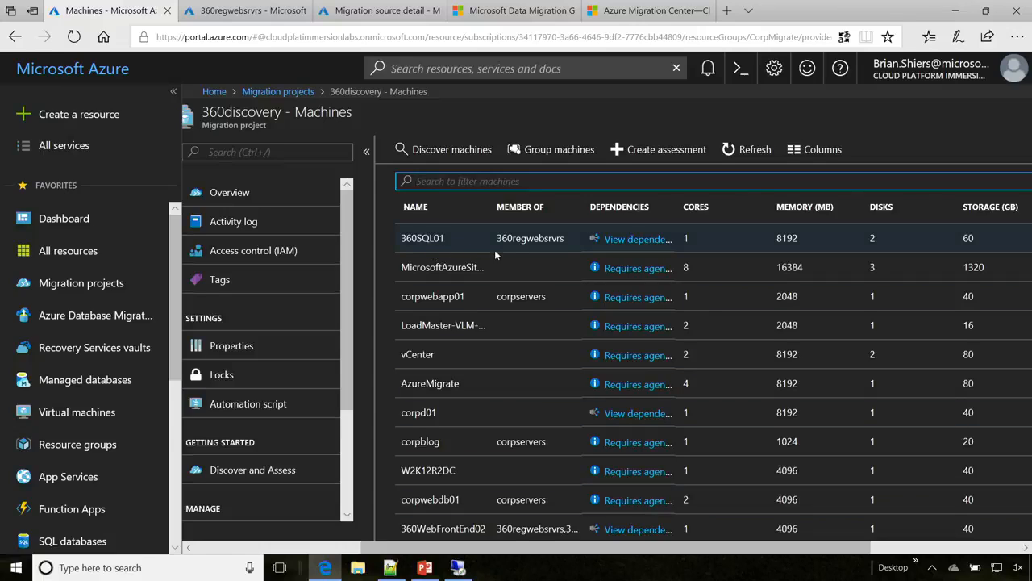
# View the dependency map of the 360SQL01 machine at a readable size
pyautogui.click(626, 246)
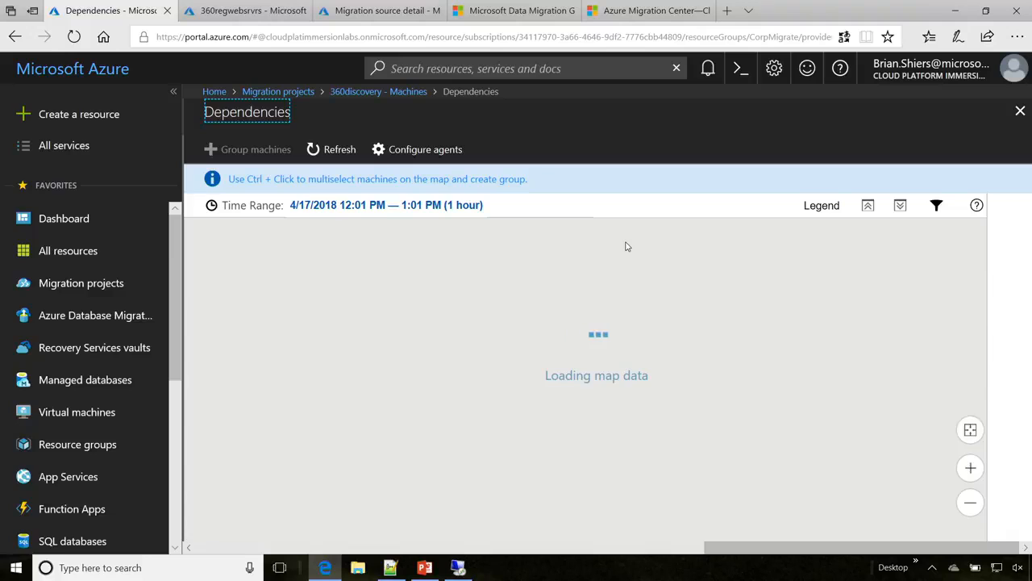
pyautogui.click(870, 211)
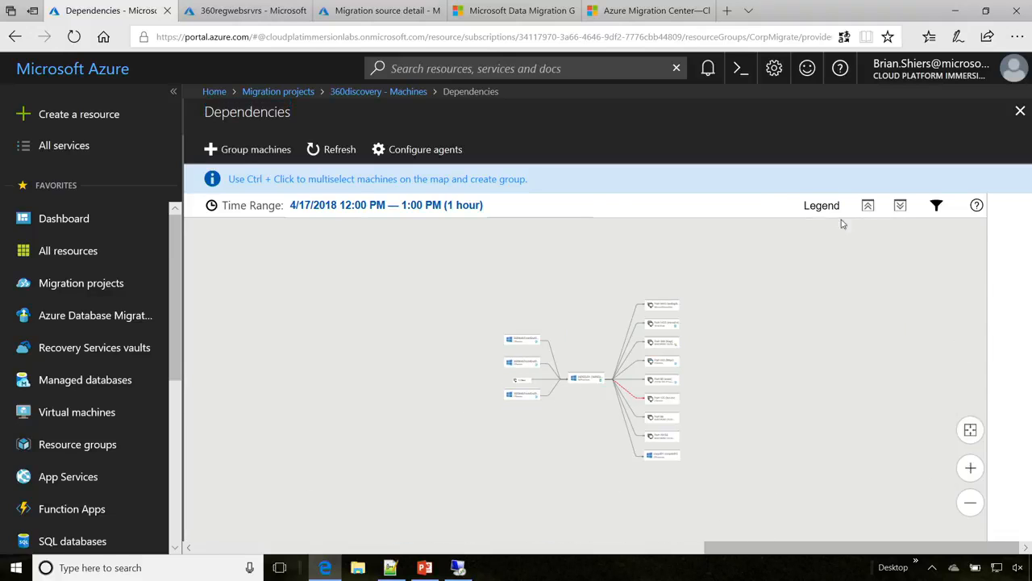
pyautogui.click(970, 468)
pyautogui.click(971, 469)
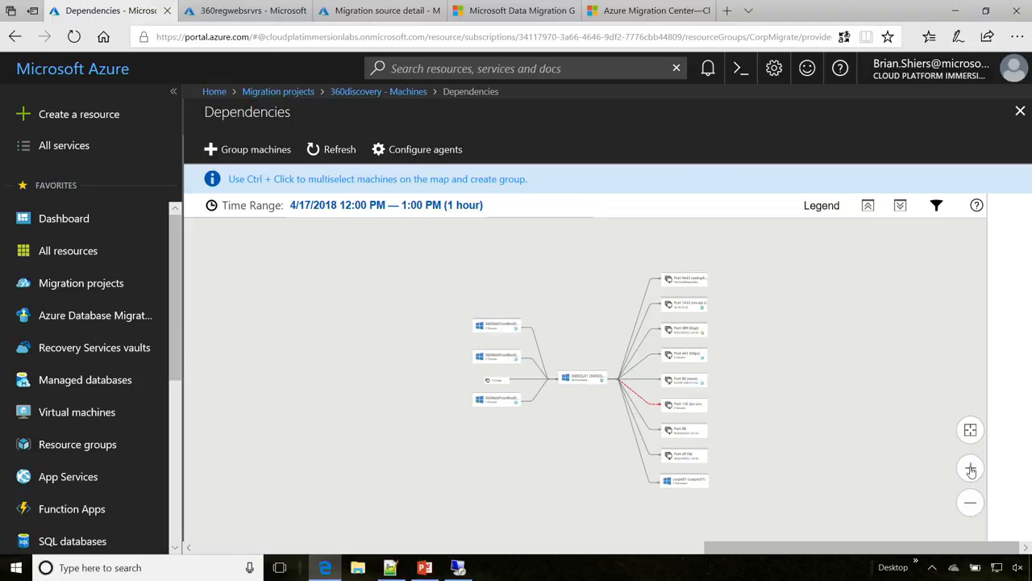
pyautogui.click(971, 470)
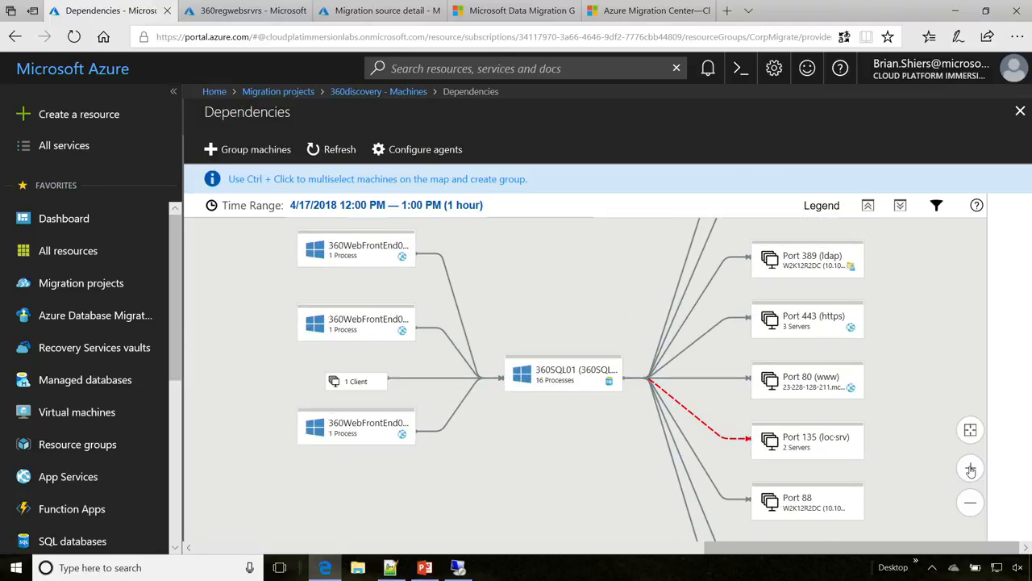
# Group 360SQL01 and its three connected 360WebFrontEnd machines from the dependency map into a new group named "moveit"
pyautogui.click(565, 369)
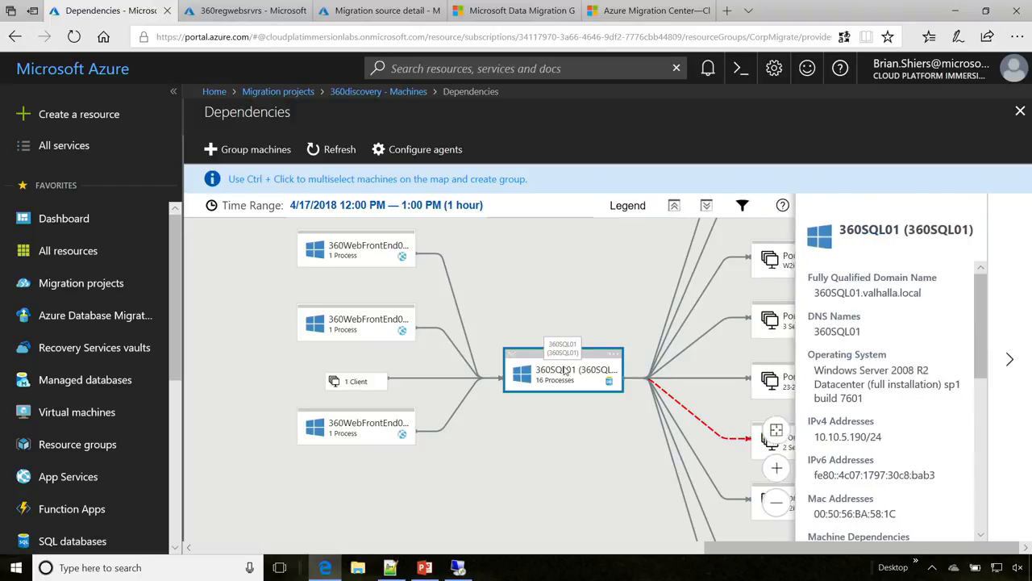
pyautogui.keyDown('ctrl'); pyautogui.click(372, 258); pyautogui.keyUp('ctrl')
pyautogui.keyDown('ctrl'); pyautogui.click(357, 335); pyautogui.keyUp('ctrl')
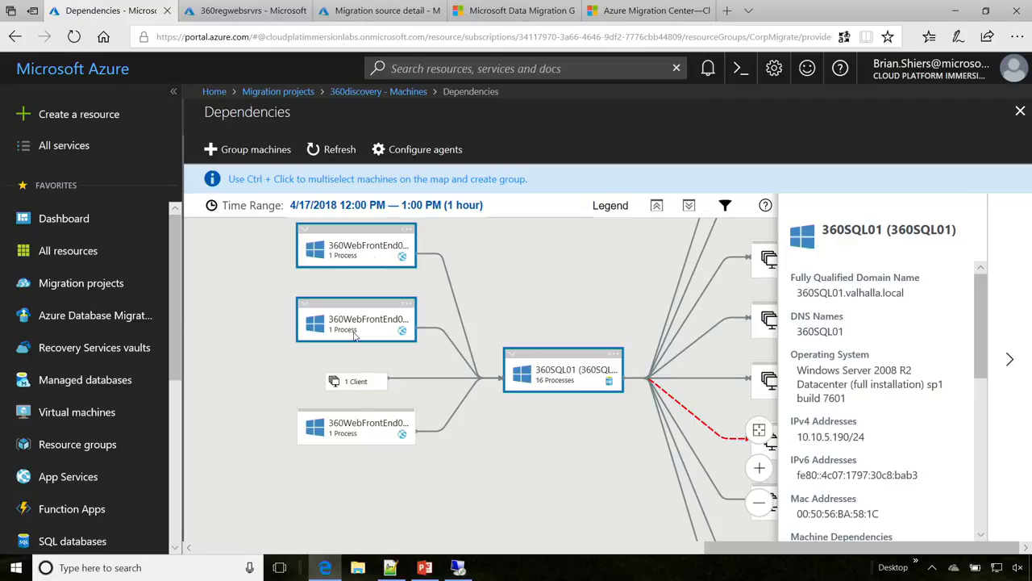
pyautogui.keyDown('ctrl'); pyautogui.click(359, 430); pyautogui.keyUp('ctrl')
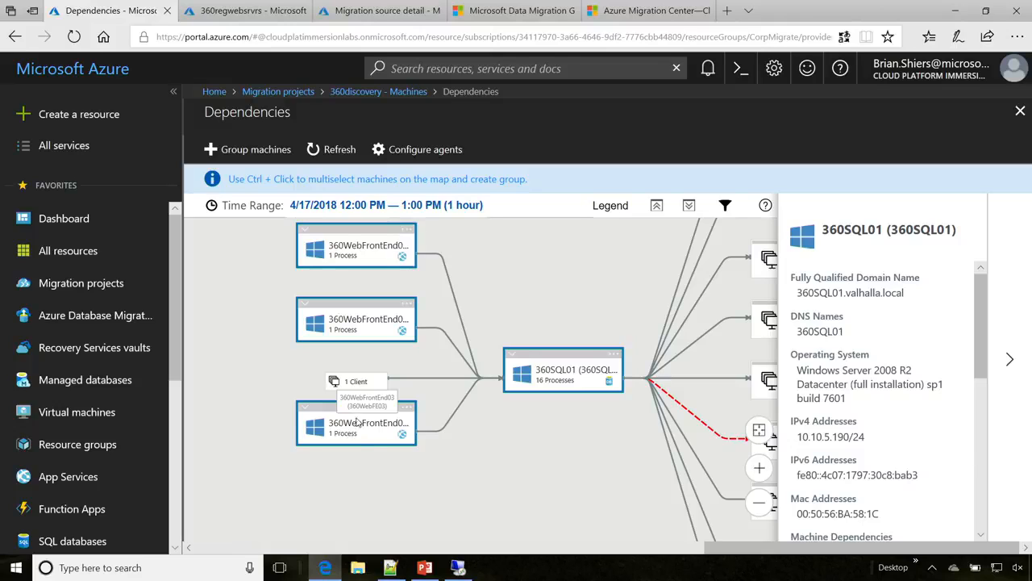
pyautogui.click(256, 150)
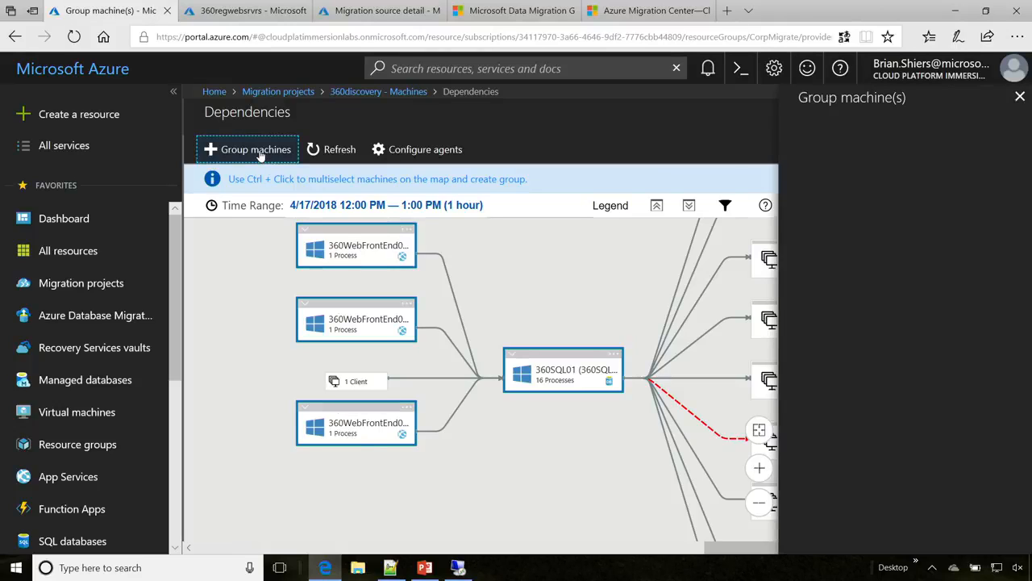
pyautogui.write('moveit')
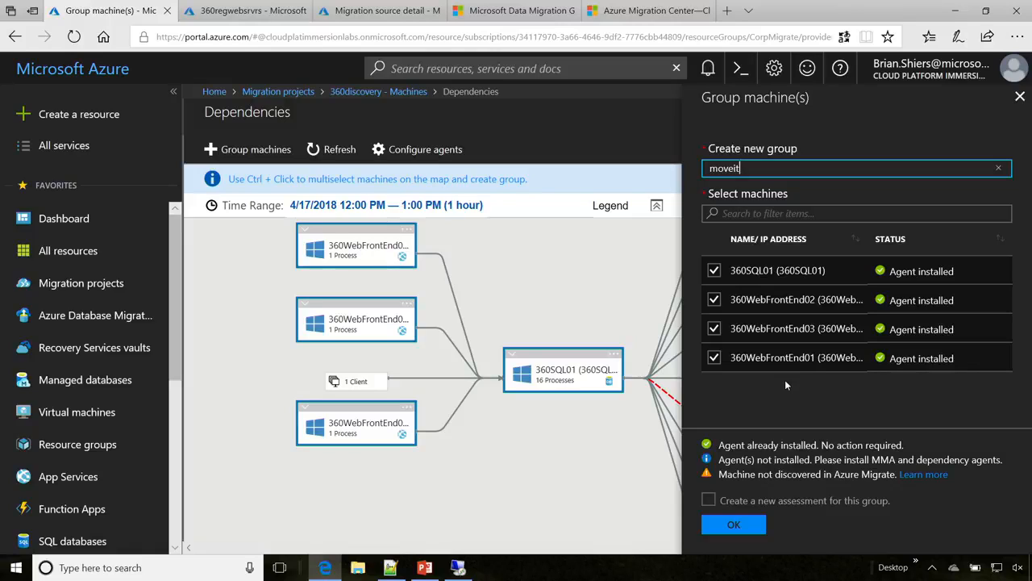
pyautogui.click(734, 524)
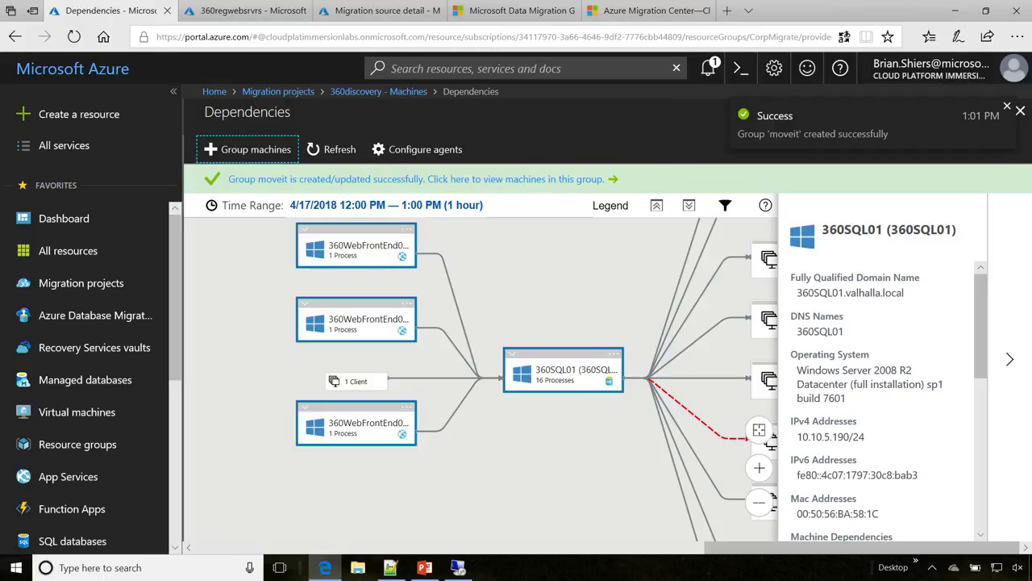
# View the moveit group's machines and check the groups listed in the 360discovery project overview
pyautogui.click(508, 184)
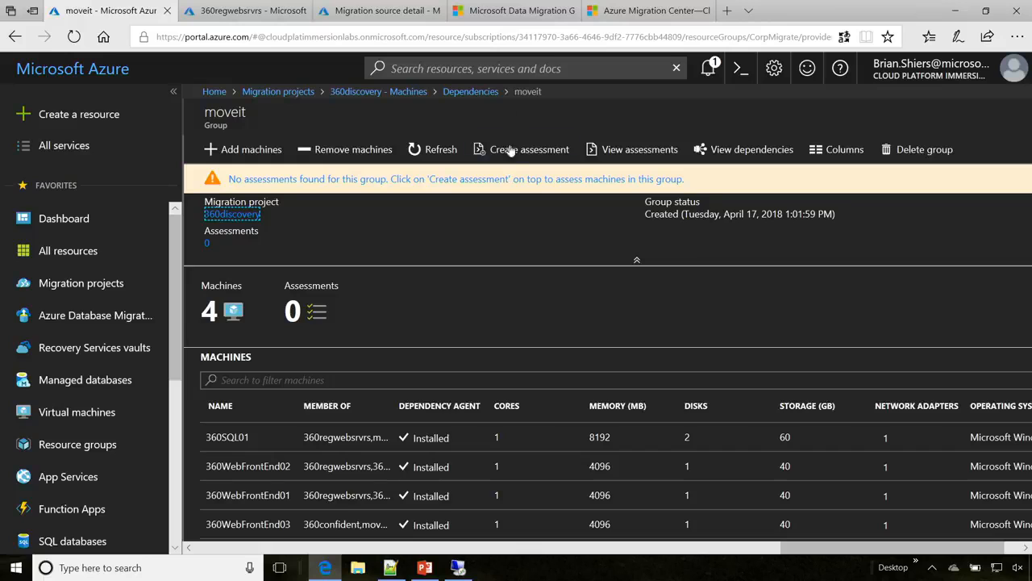
pyautogui.click(408, 93)
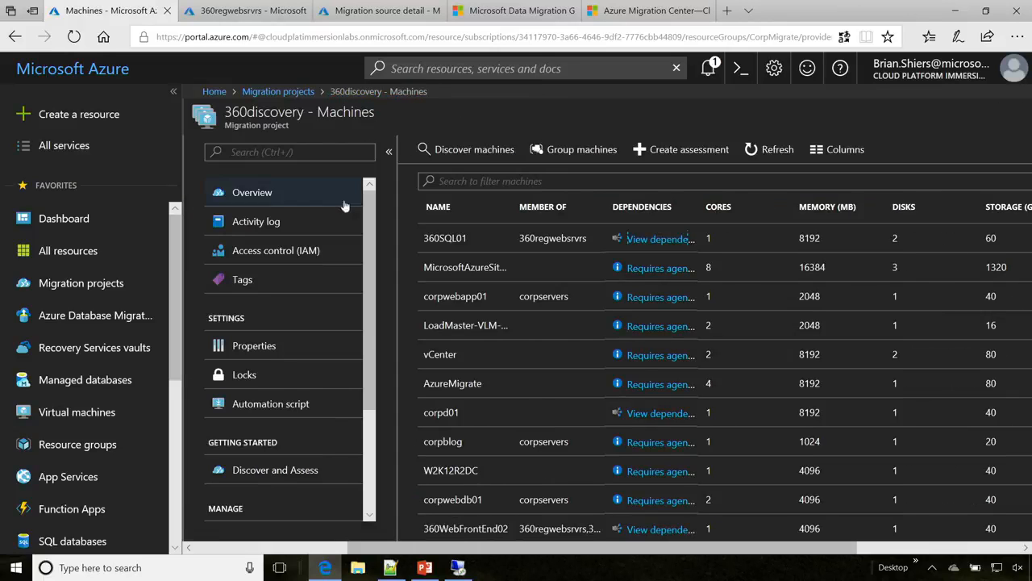
pyautogui.click(230, 194)
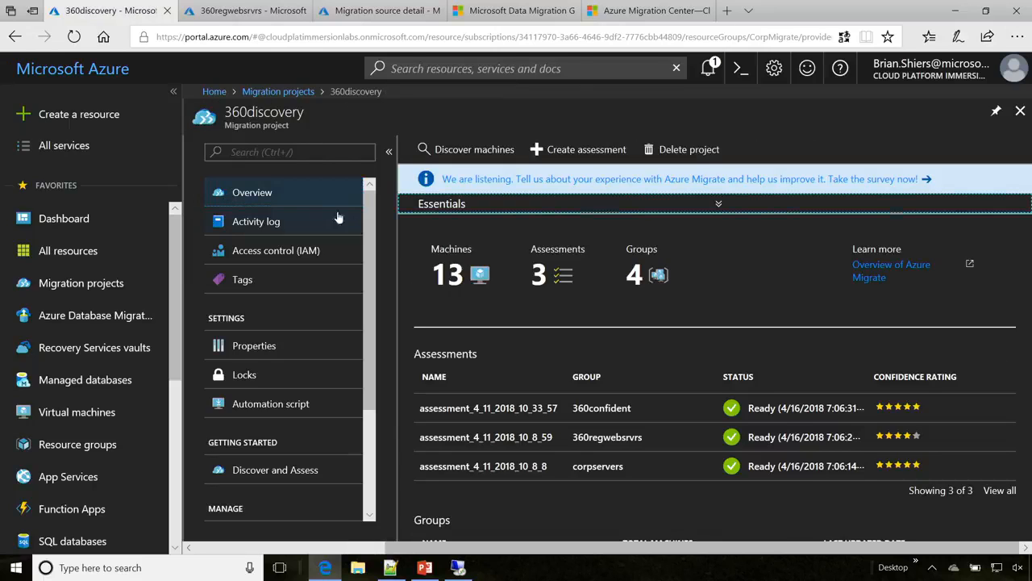
pyautogui.scroll(-2, 483, 328)
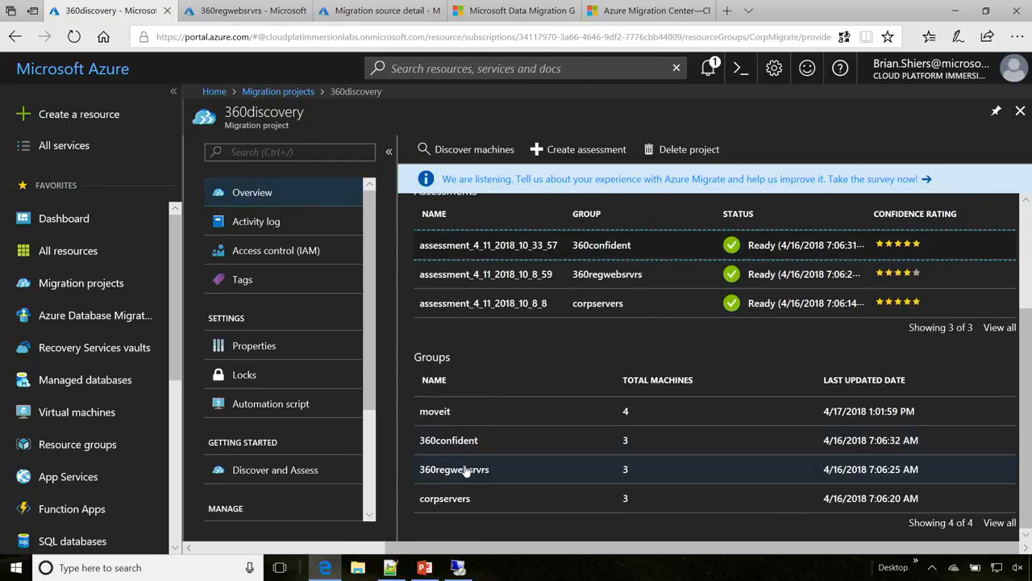
# Open the existing assessment of the 360regwebsrvrs group and examine its Azure readiness details
pyautogui.click(268, 12)
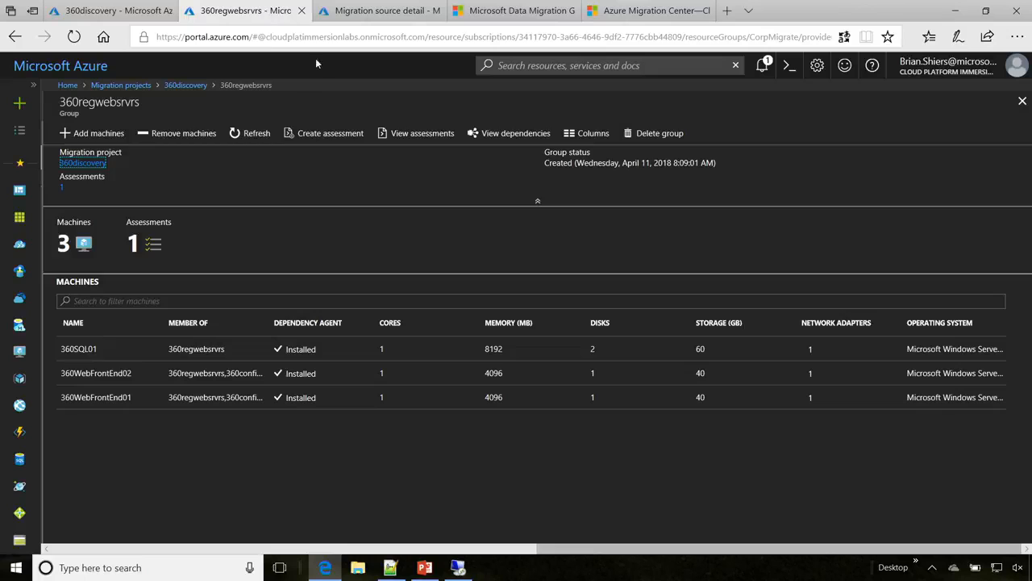
pyautogui.click(400, 135)
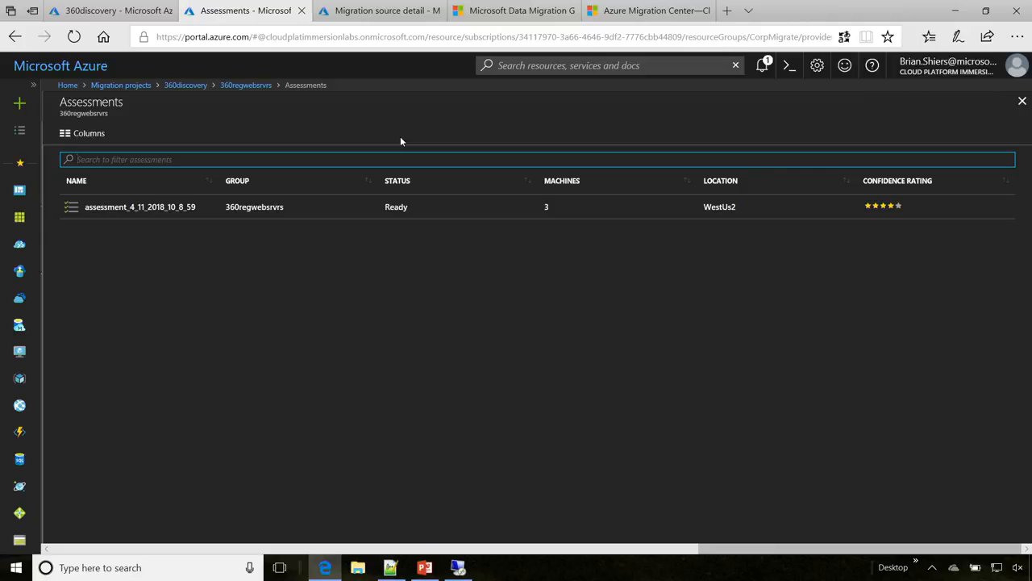
pyautogui.click(149, 210)
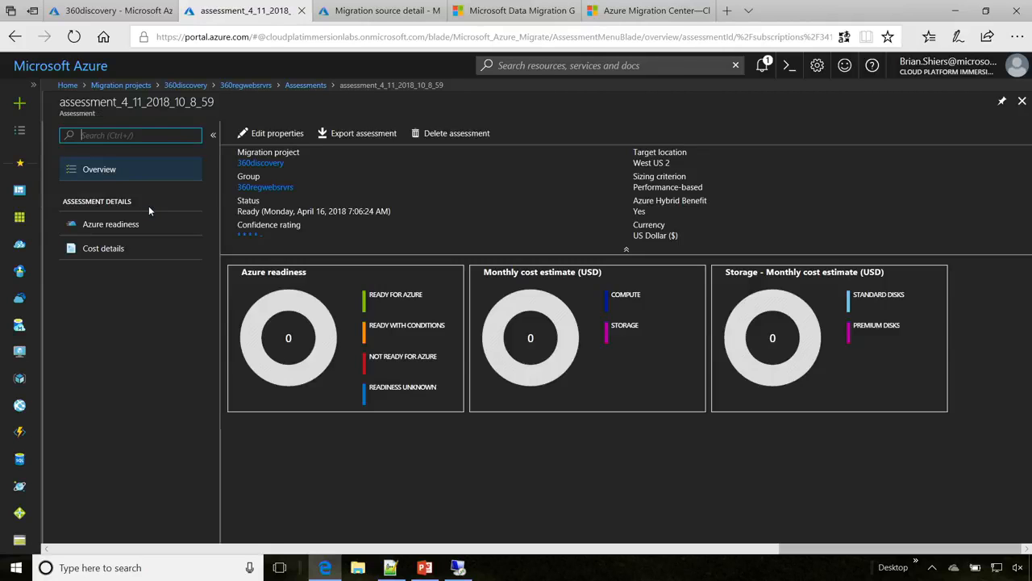
pyautogui.click(322, 287)
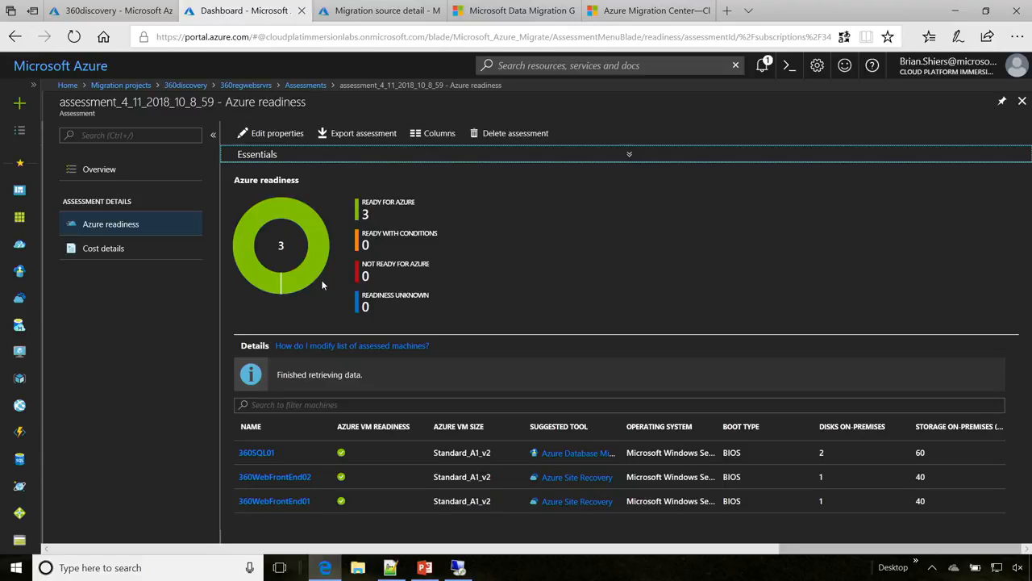
# Review the assessment's sizing criterion and percentile utilization options without changing them, and check its cost details
pyautogui.click(281, 138)
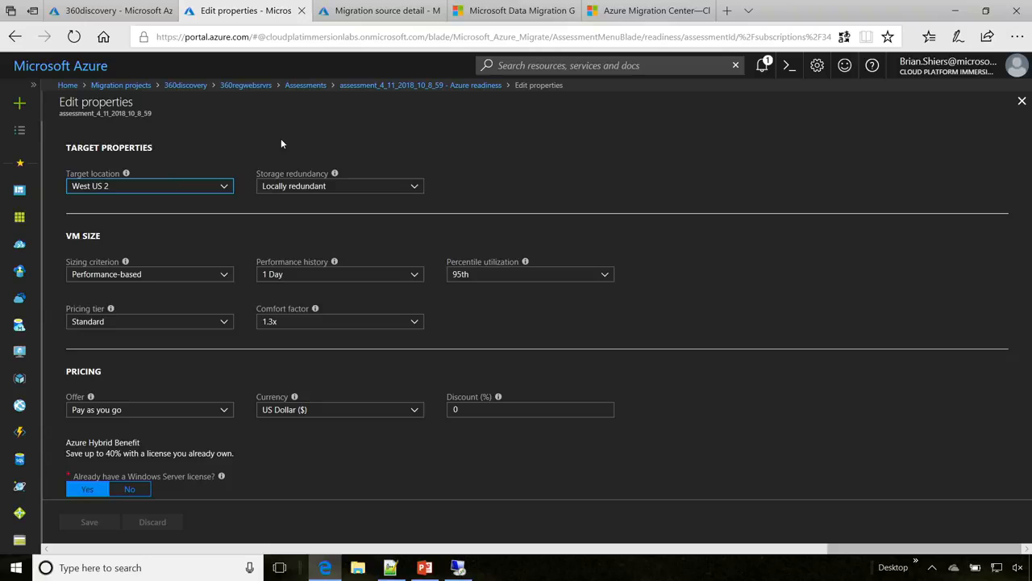
pyautogui.click(152, 284)
pyautogui.click(154, 282)
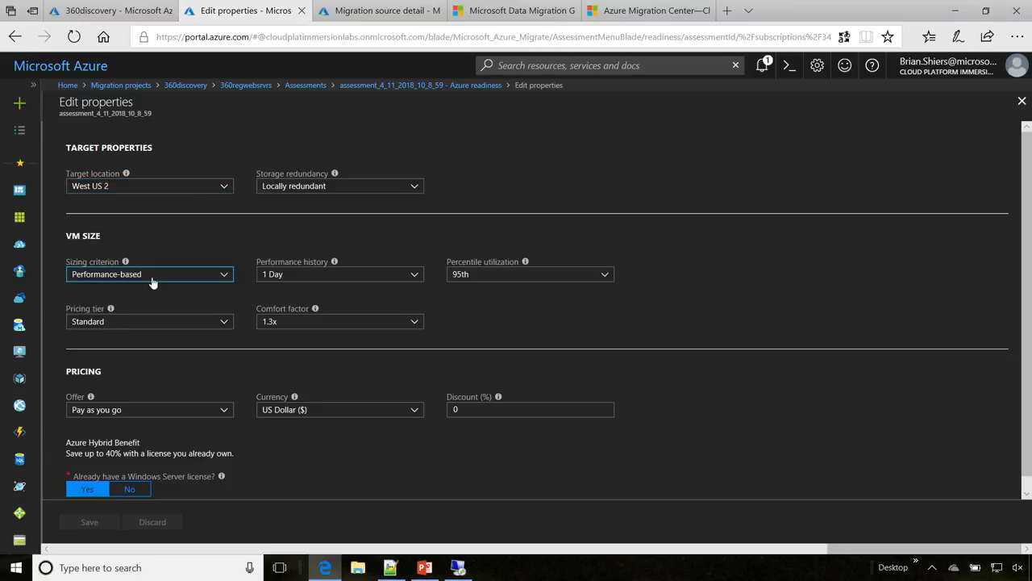
pyautogui.click(465, 283)
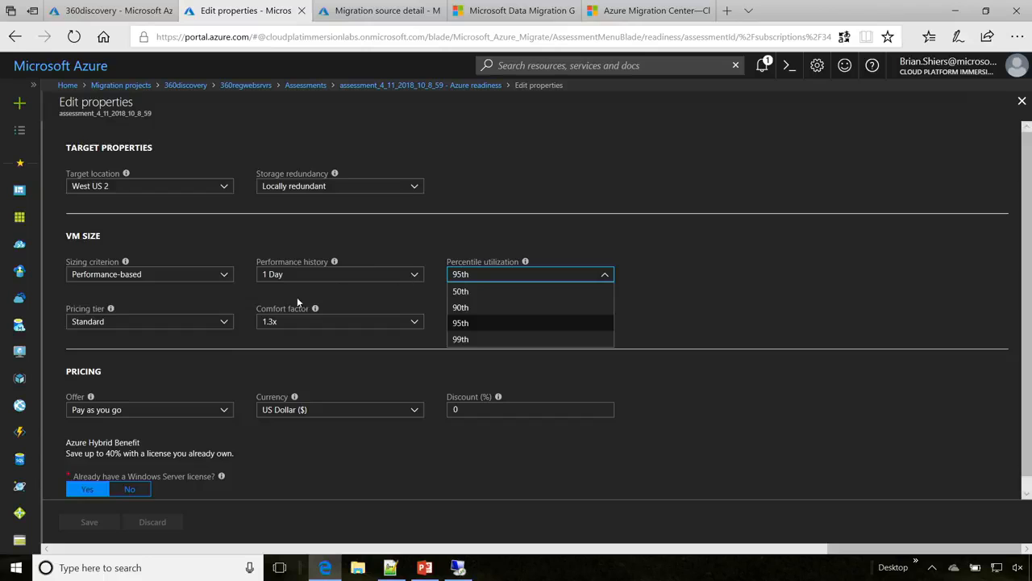
pyautogui.click(156, 370)
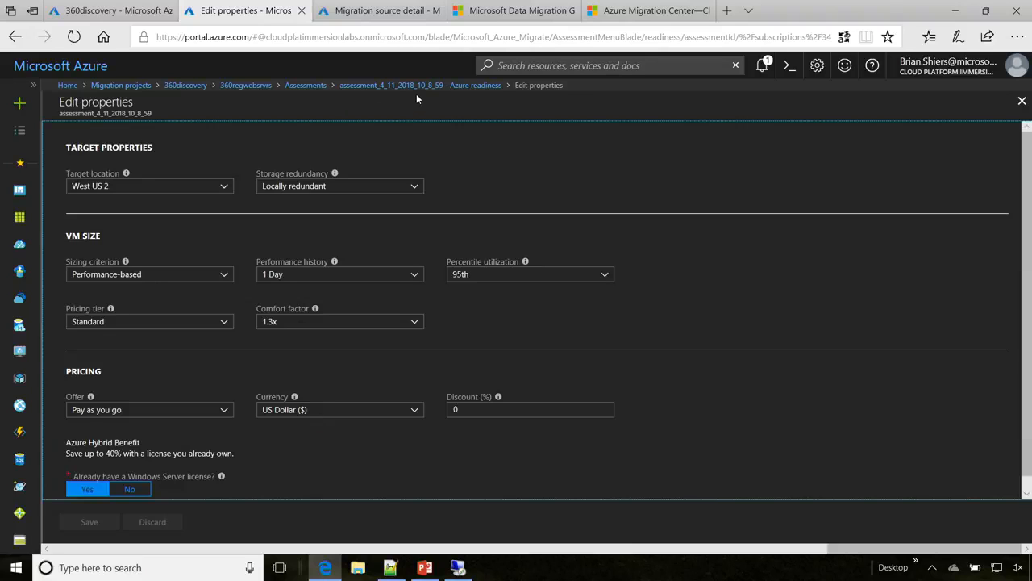
pyautogui.click(1021, 102)
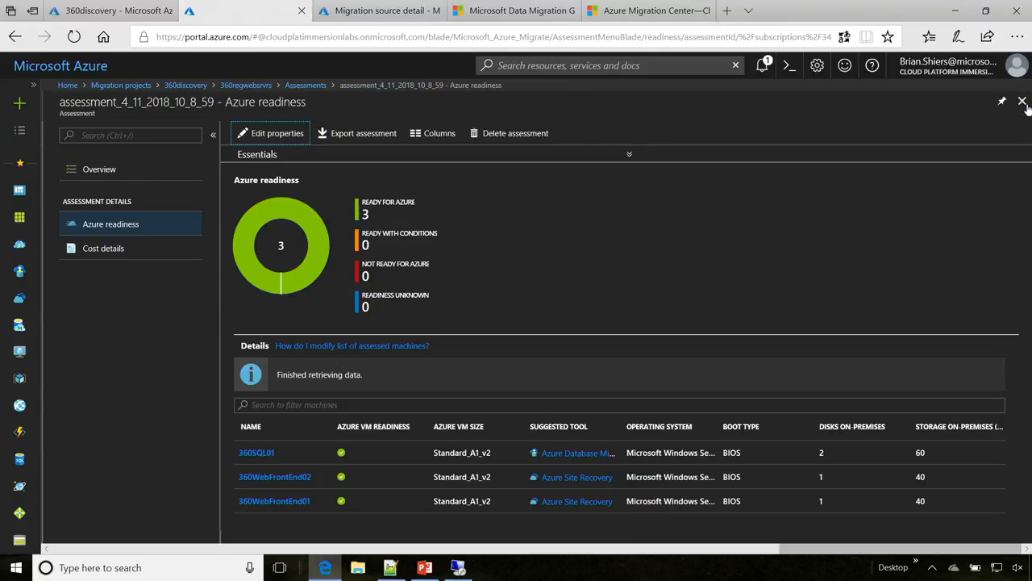
pyautogui.click(99, 257)
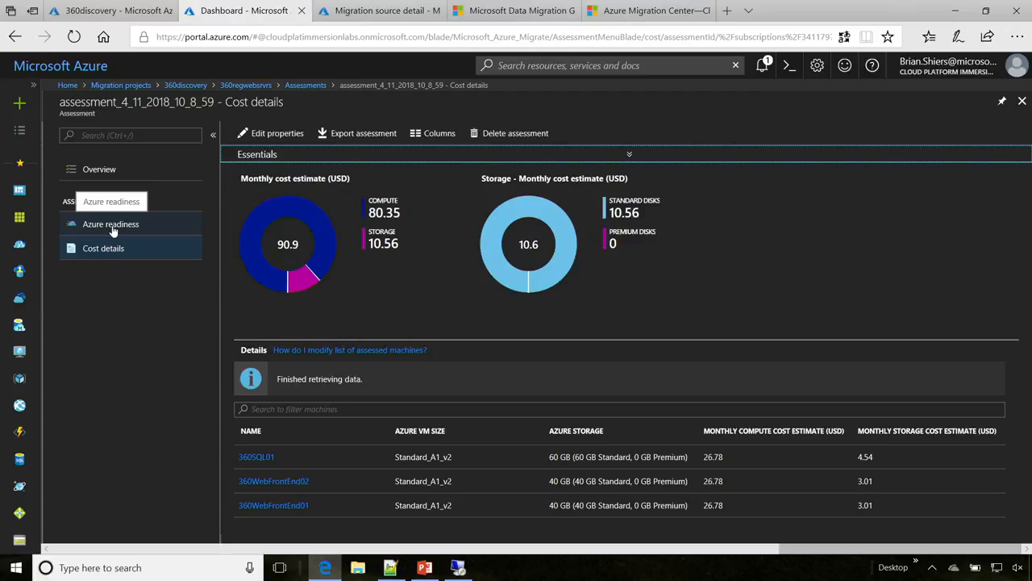
pyautogui.click(112, 227)
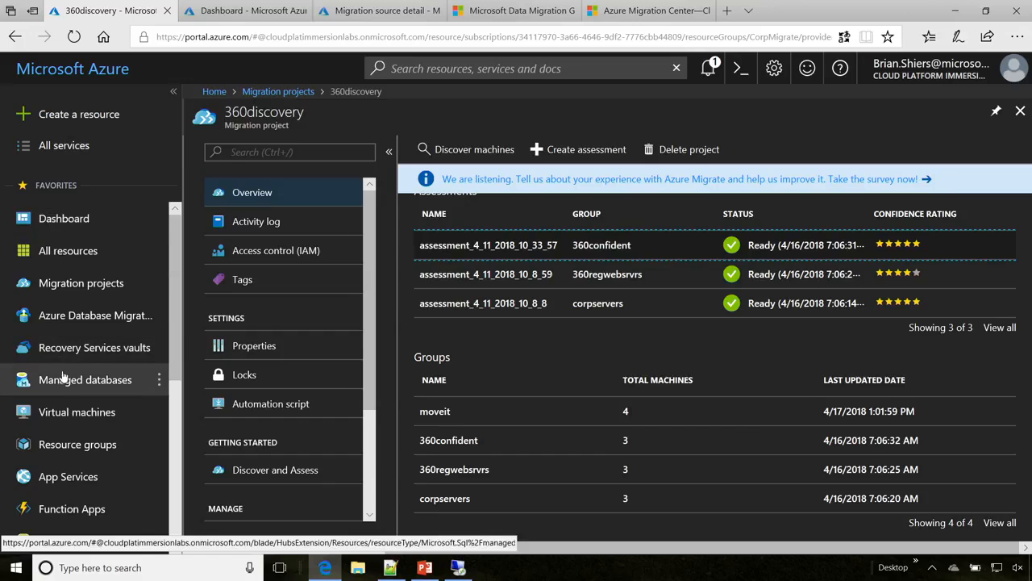
# Create a migration project named "moveit" in the 360dbmigration service, with SQL Server as source and Azure SQL Database Managed Instance as target
pyautogui.click(63, 379)
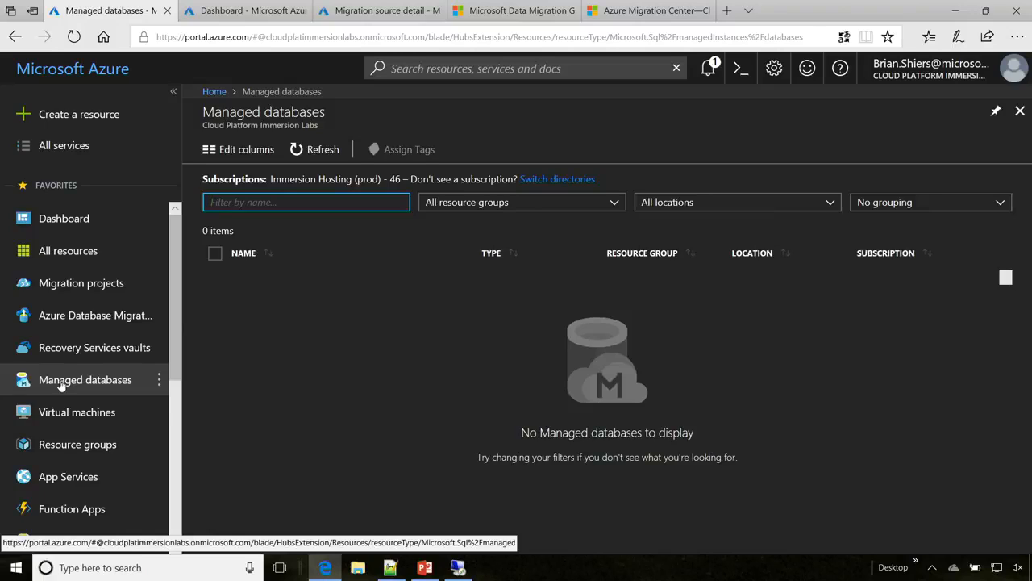
pyautogui.click(71, 320)
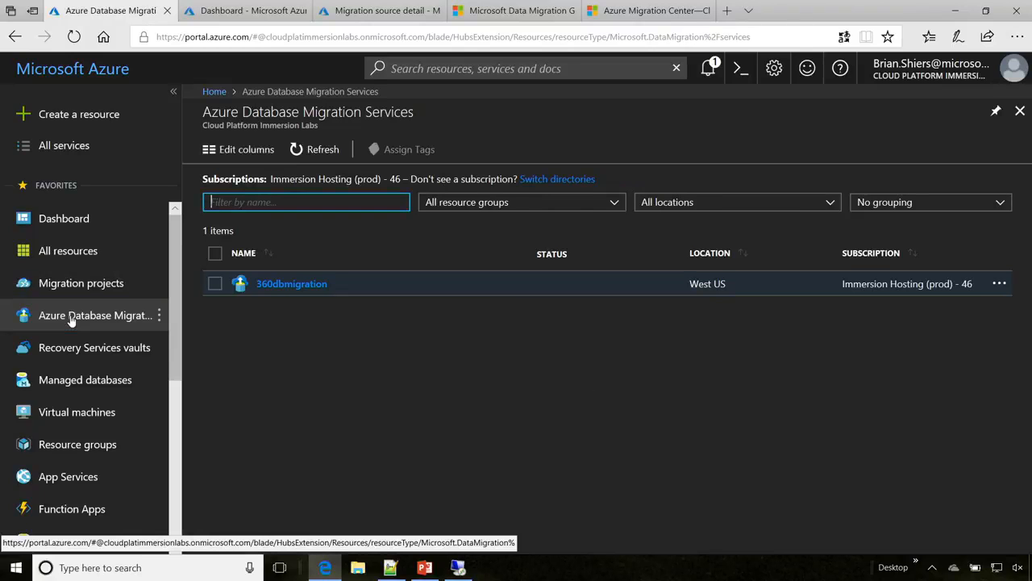
pyautogui.click(286, 289)
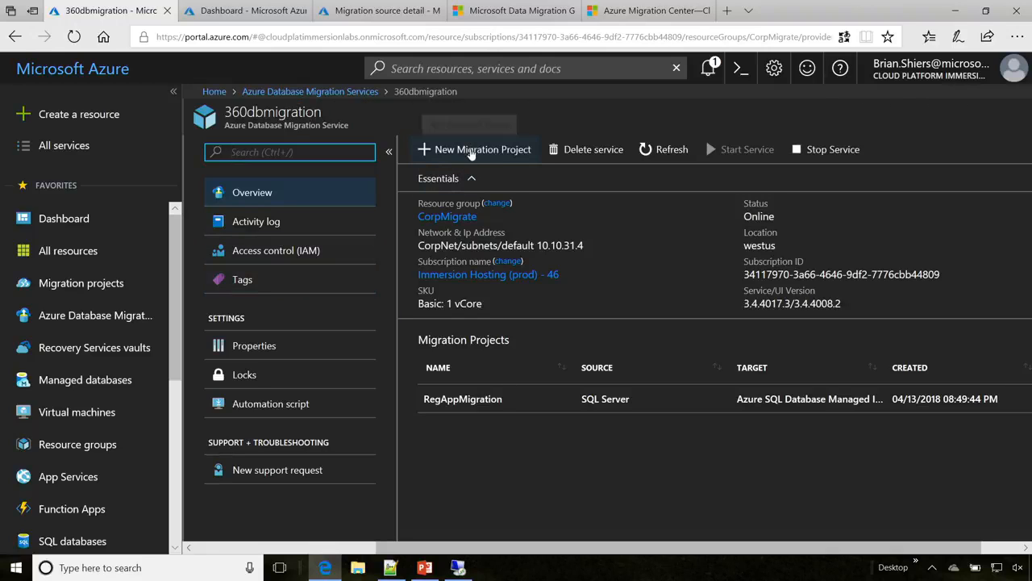
pyautogui.click(472, 153)
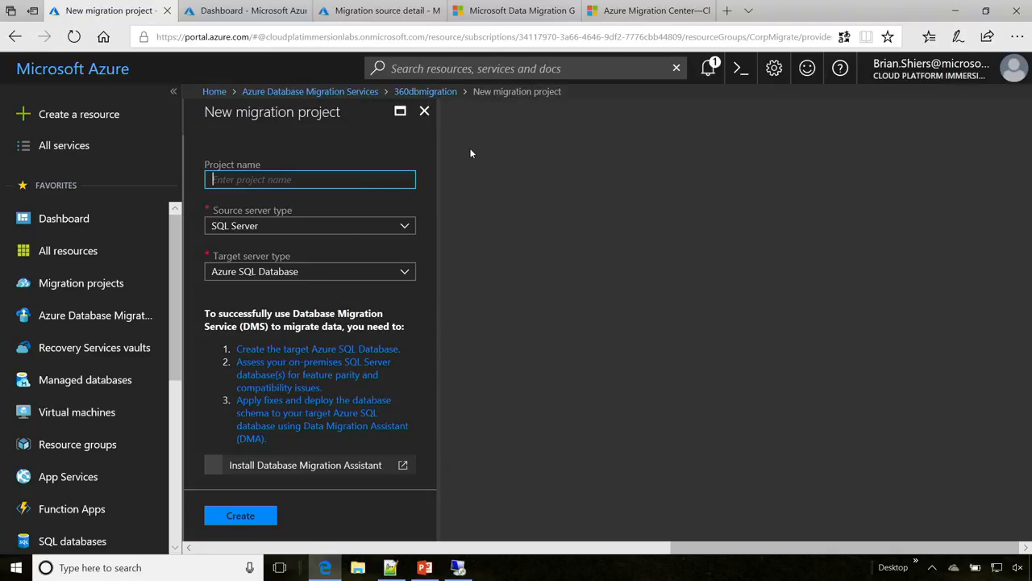
pyautogui.write('moveit')
pyautogui.click(347, 271)
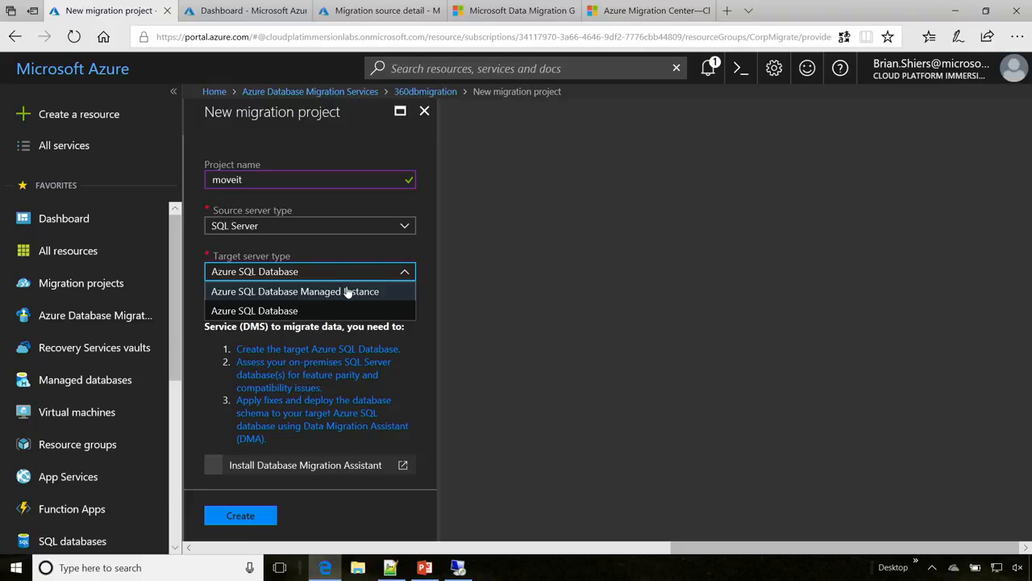
pyautogui.click(344, 293)
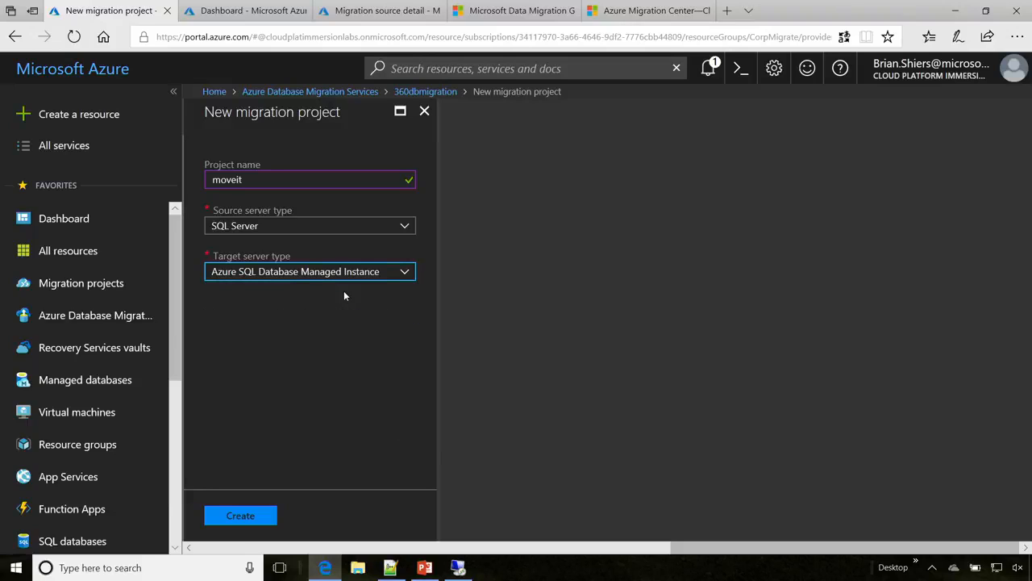
pyautogui.click(234, 524)
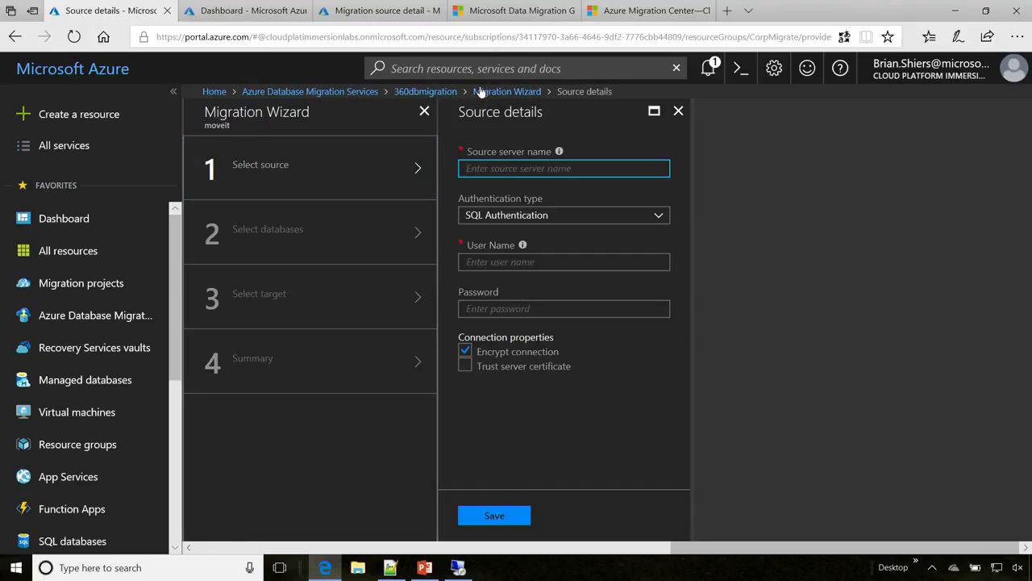
# Leave the moveit project's wizard and start a new activity in the existing RegAppMigration project
pyautogui.click(505, 94)
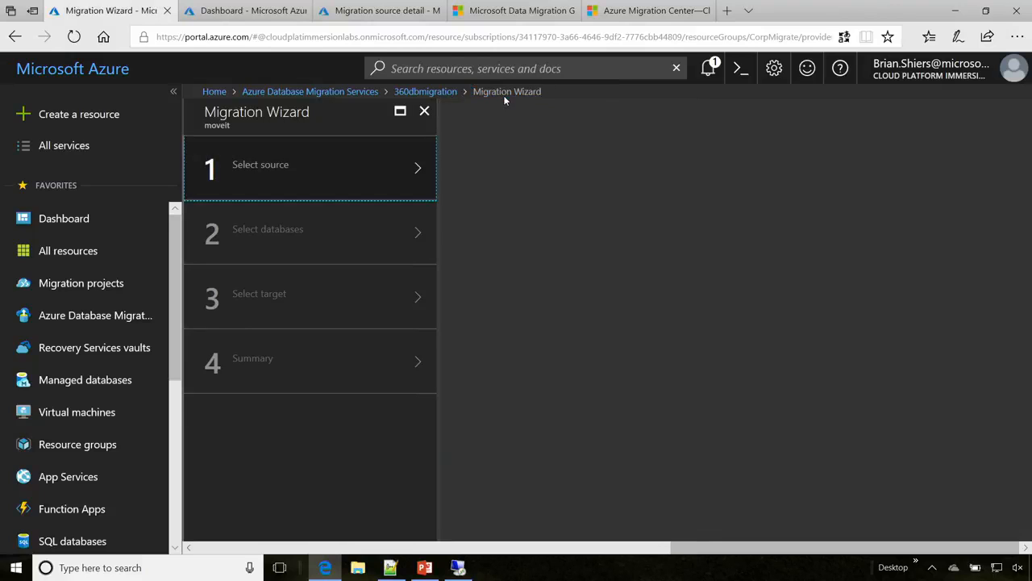
pyautogui.click(424, 92)
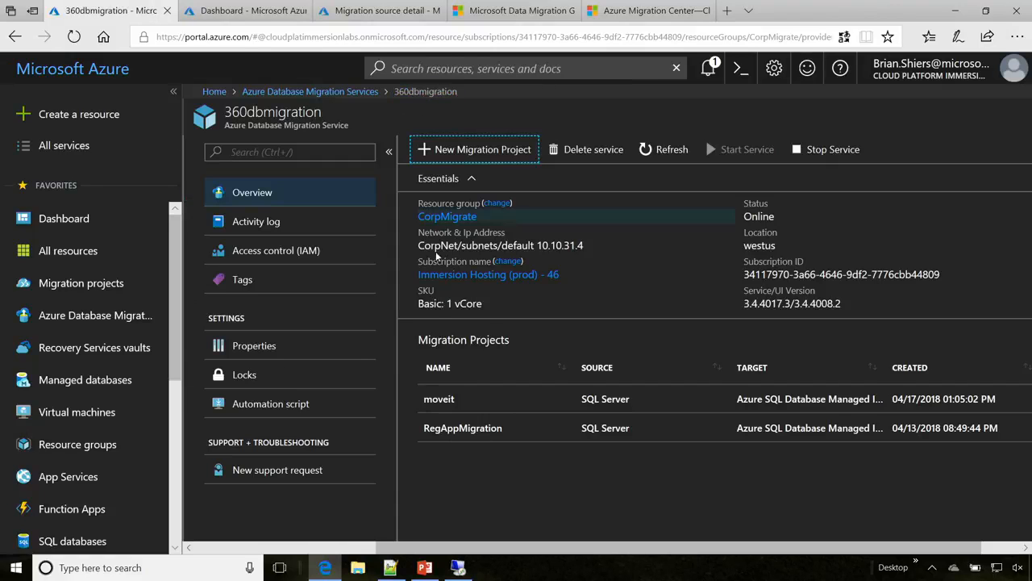
pyautogui.click(461, 434)
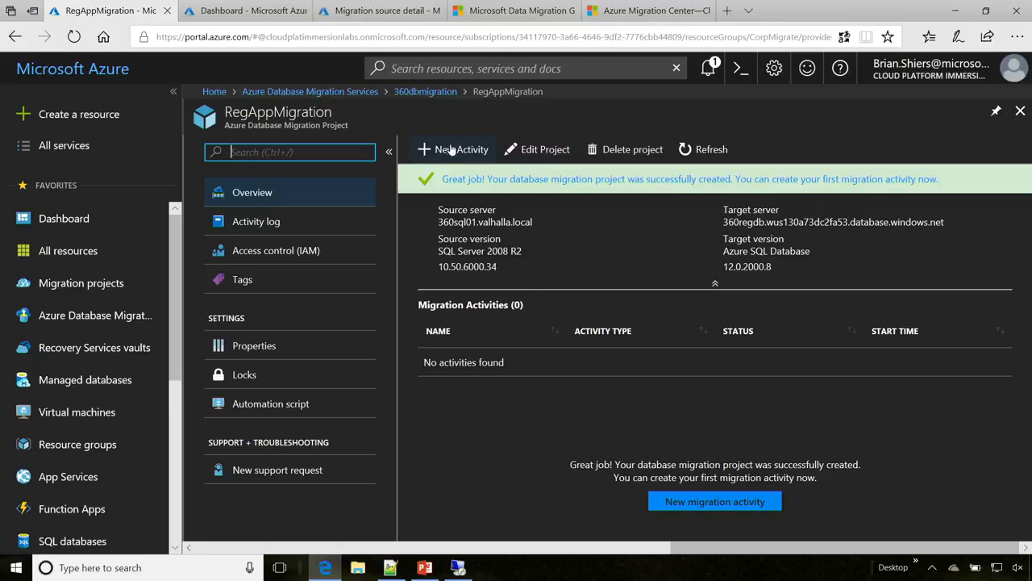
pyautogui.click(453, 150)
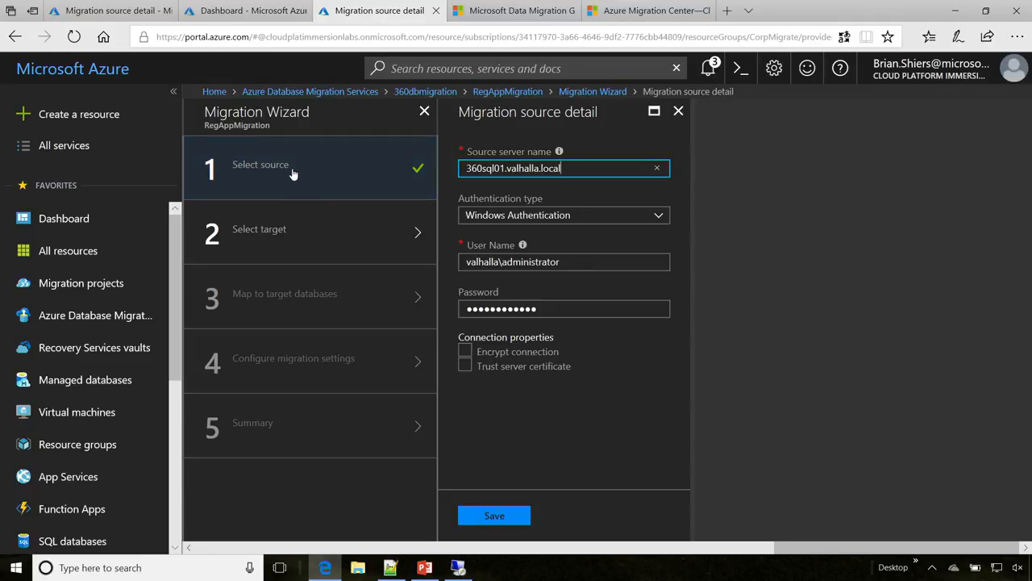
# Save the activity's prefilled target details, the SmartHotel.Registration source database and the migration settings with backup location \\360sql01.valhalla.local\localbackup
pyautogui.click(260, 228)
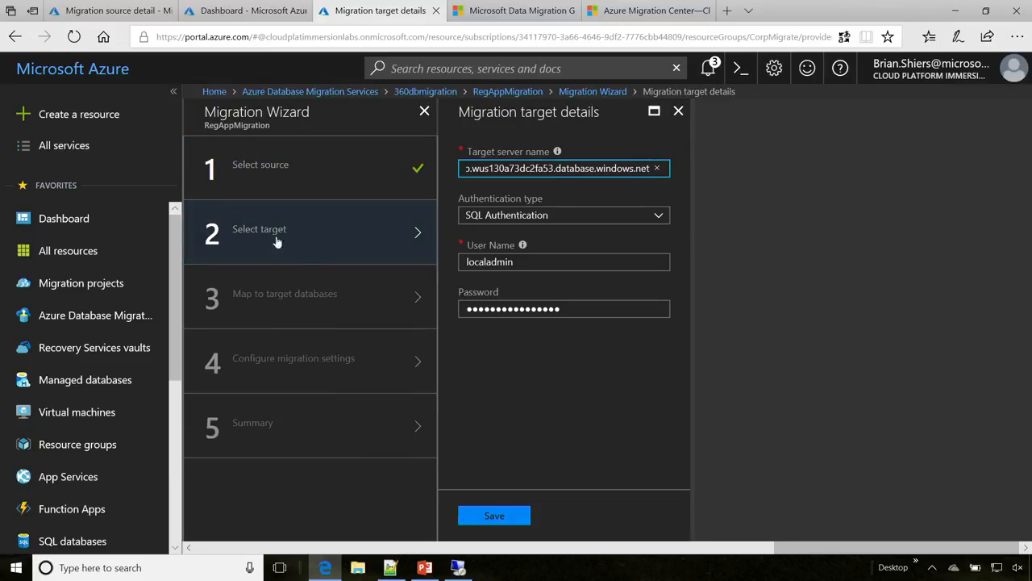
pyautogui.click(495, 522)
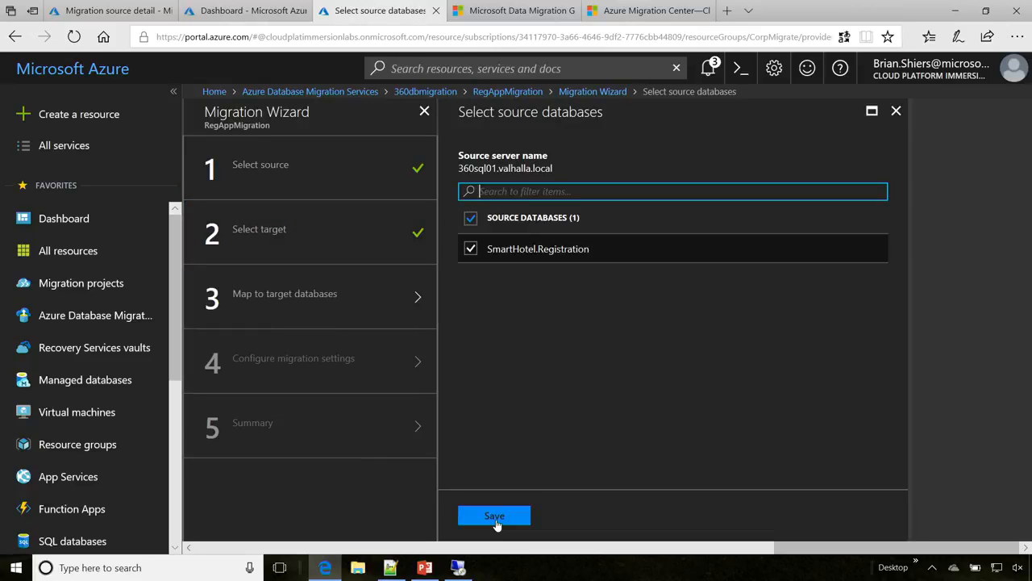
pyautogui.click(494, 515)
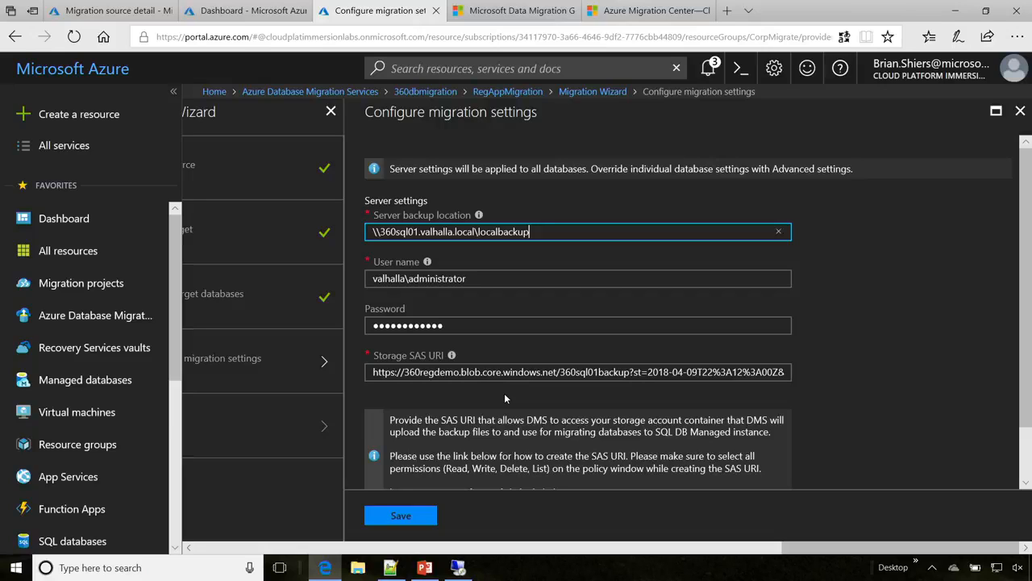
pyautogui.click(398, 516)
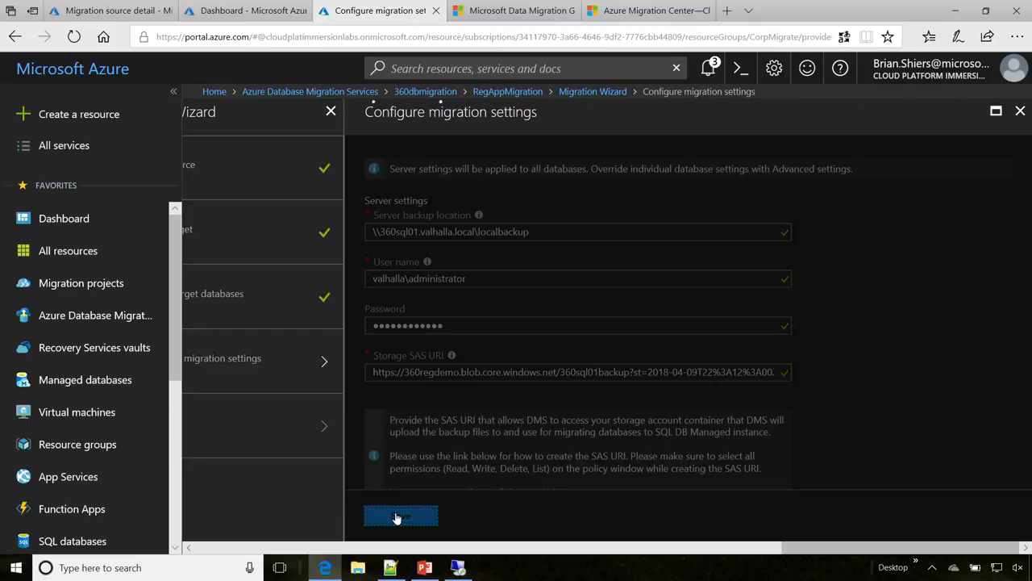
pyautogui.click(396, 516)
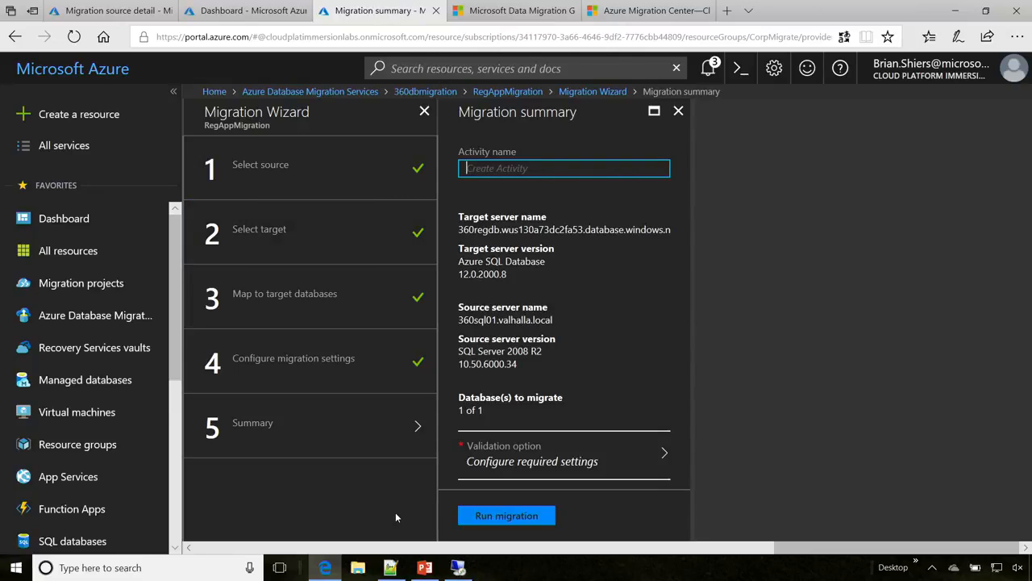
# Name the activity "moveit", choose not to validate the databases, run the migration and refresh its status
pyautogui.write('moveit')
pyautogui.click(539, 457)
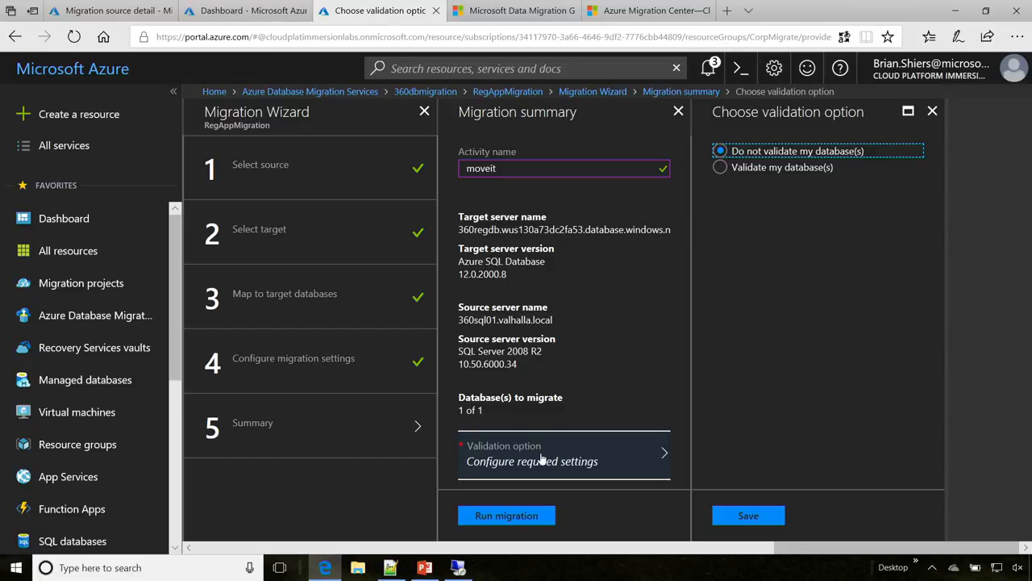
pyautogui.press('Tab')
pyautogui.press('Return')
pyautogui.click(518, 518)
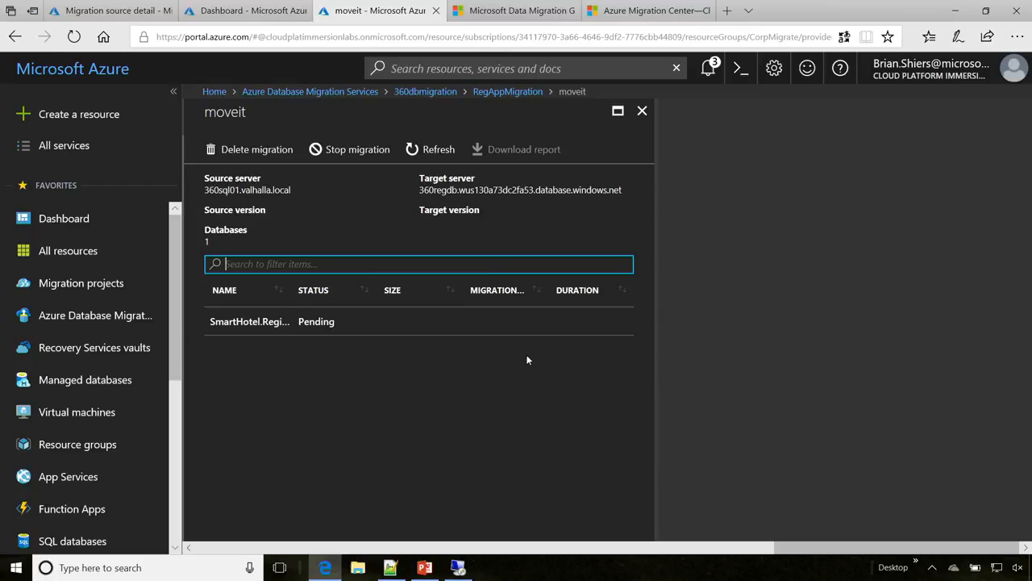
pyautogui.click(429, 151)
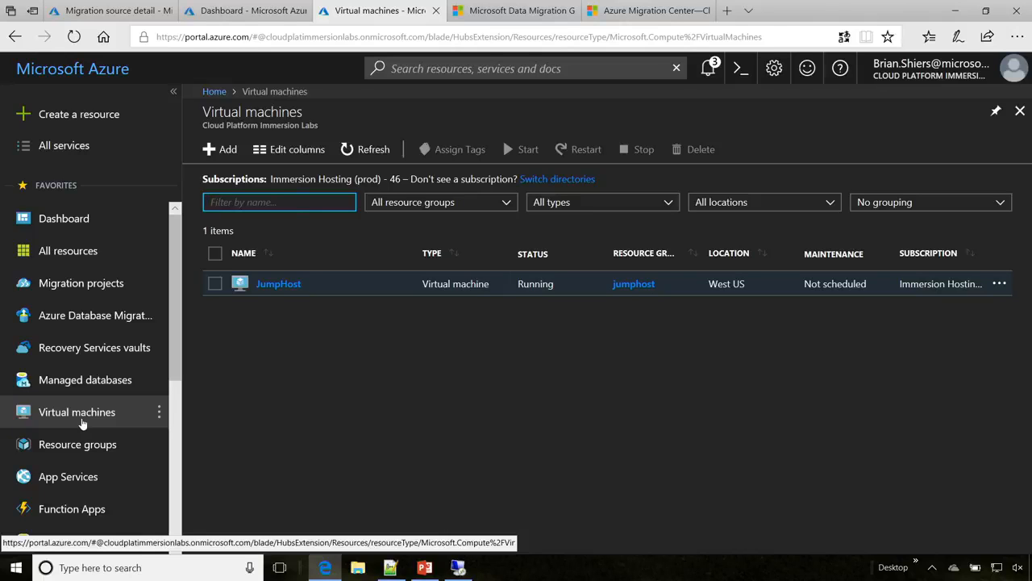
# Open the replicated item 360WebFrontEnd01 in the CorpASR-Vault Recovery Services vault
pyautogui.click(71, 363)
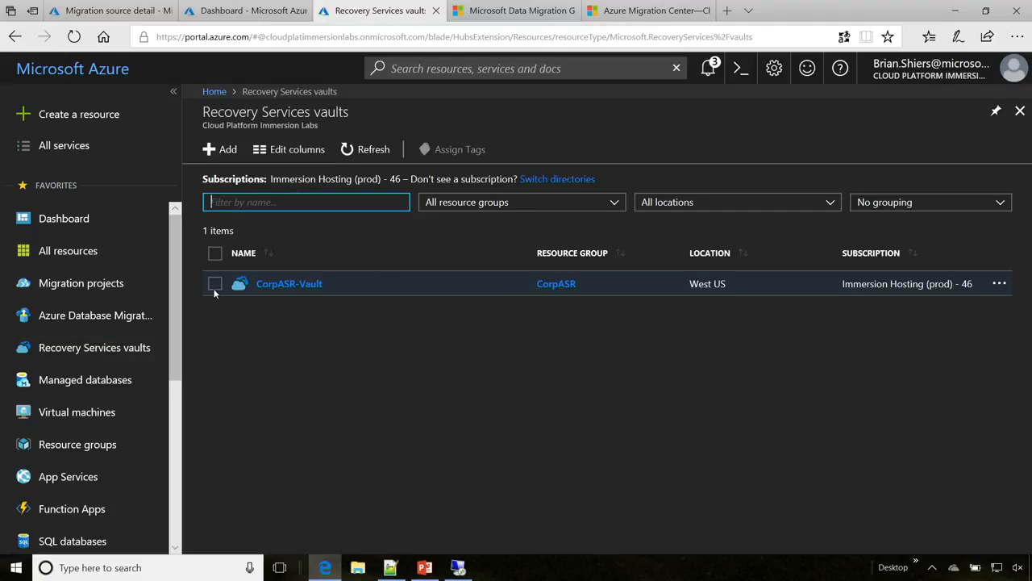
pyautogui.click(268, 283)
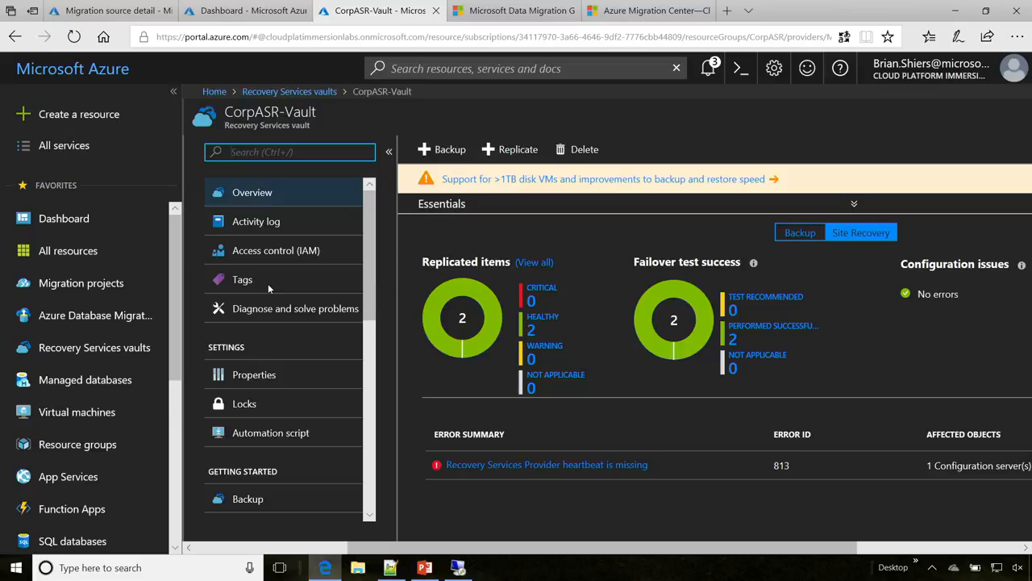
pyautogui.click(528, 270)
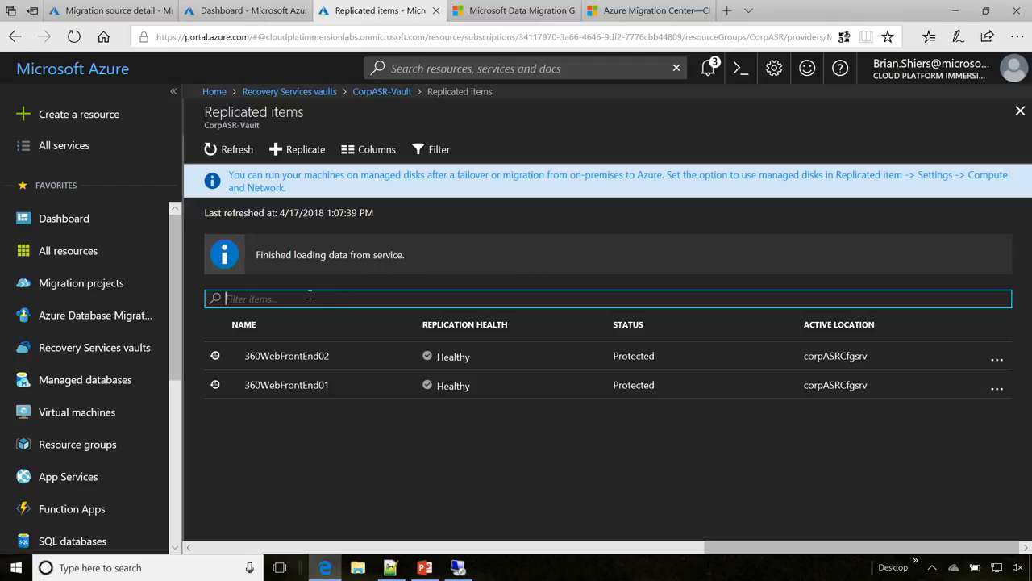
pyautogui.doubleClick(292, 386)
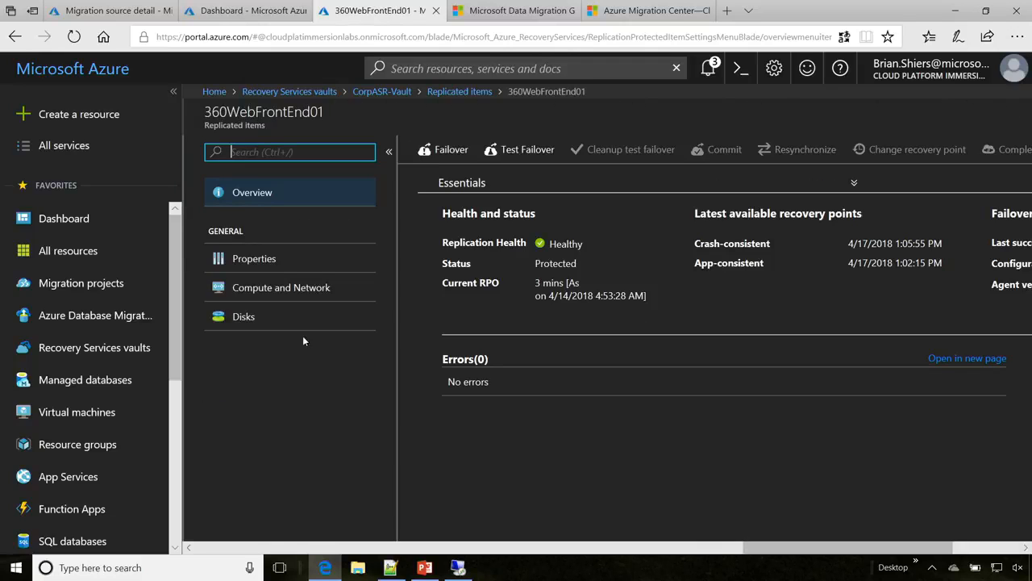
# Review 360WebFrontEnd01's compute and network settings, including Azure VM size, virtual network, network interfaces and Azure Hybrid Benefit, without changing them
pyautogui.click(296, 291)
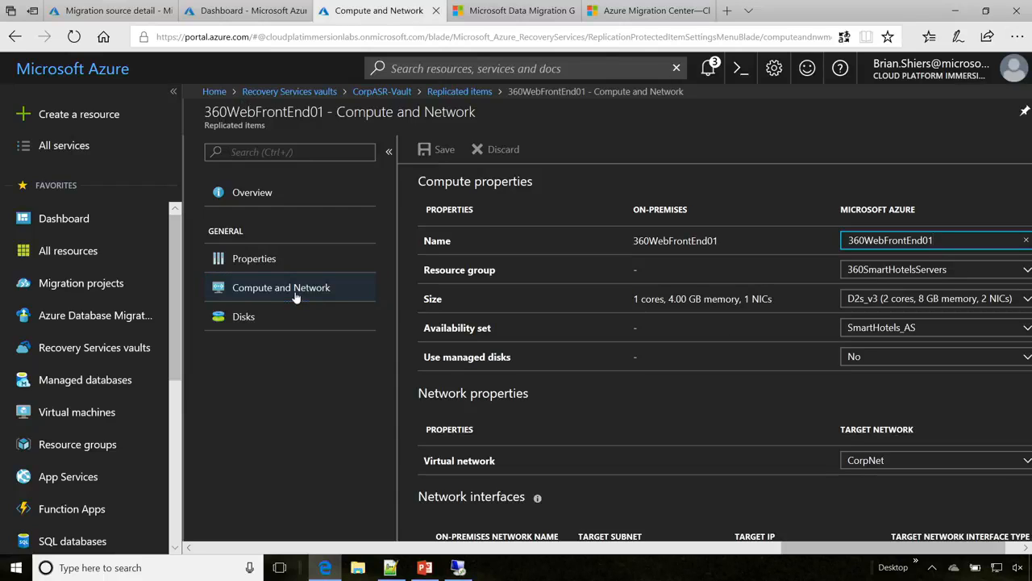
pyautogui.click(888, 304)
pyautogui.click(888, 307)
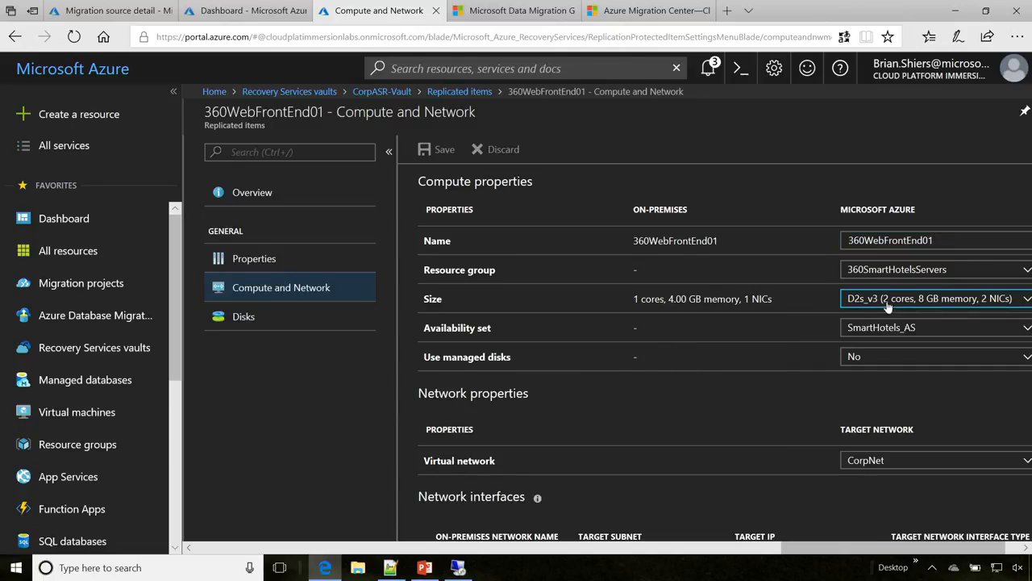
pyautogui.scroll(-1, 1029, 270)
pyautogui.scroll(-3, 724, 352)
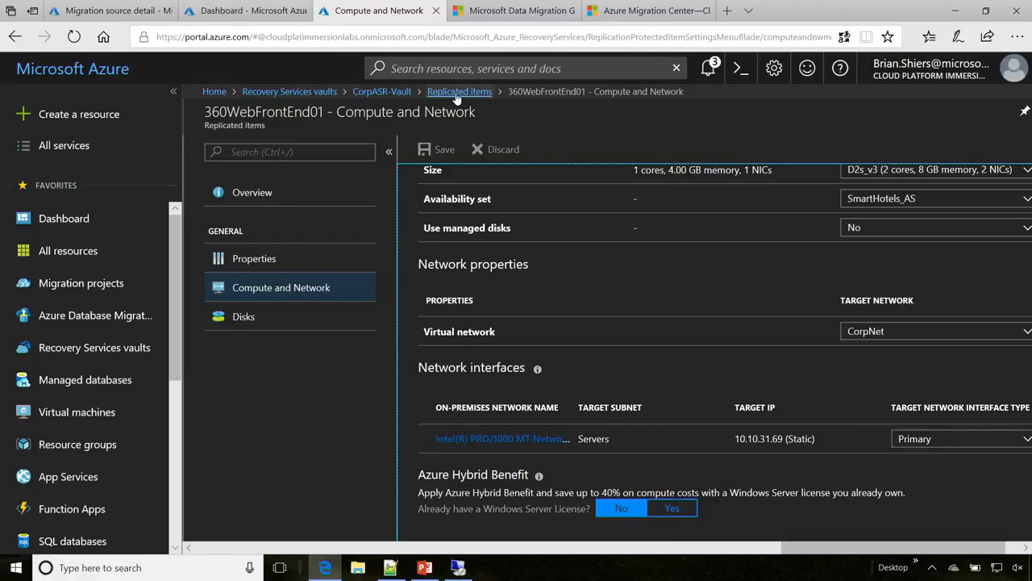
# Return to CorpASR-Vault and open its 360websrvrs Site Recovery plan
pyautogui.click(394, 91)
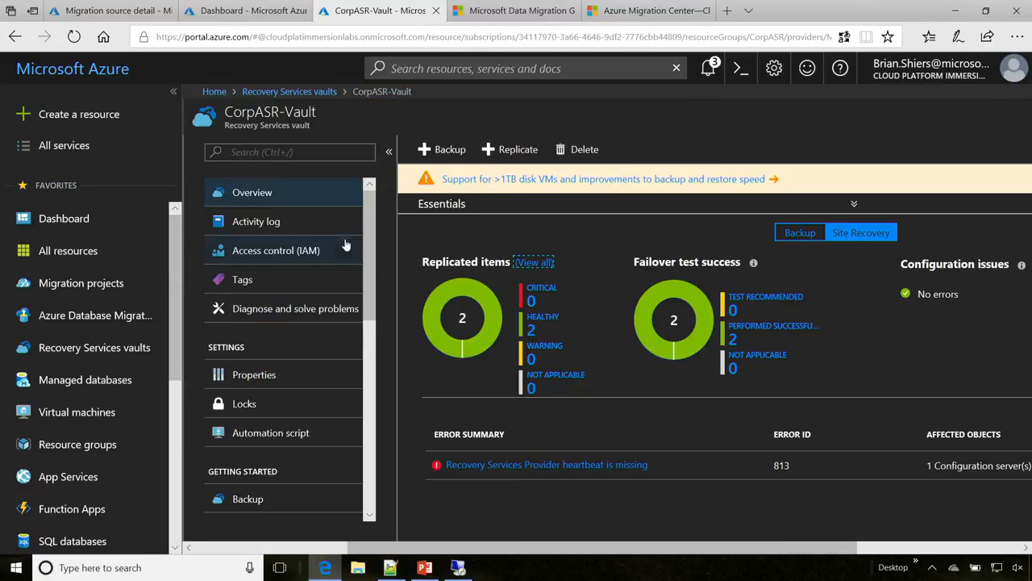
pyautogui.moveTo(366, 236); pyautogui.dragTo(369, 418)
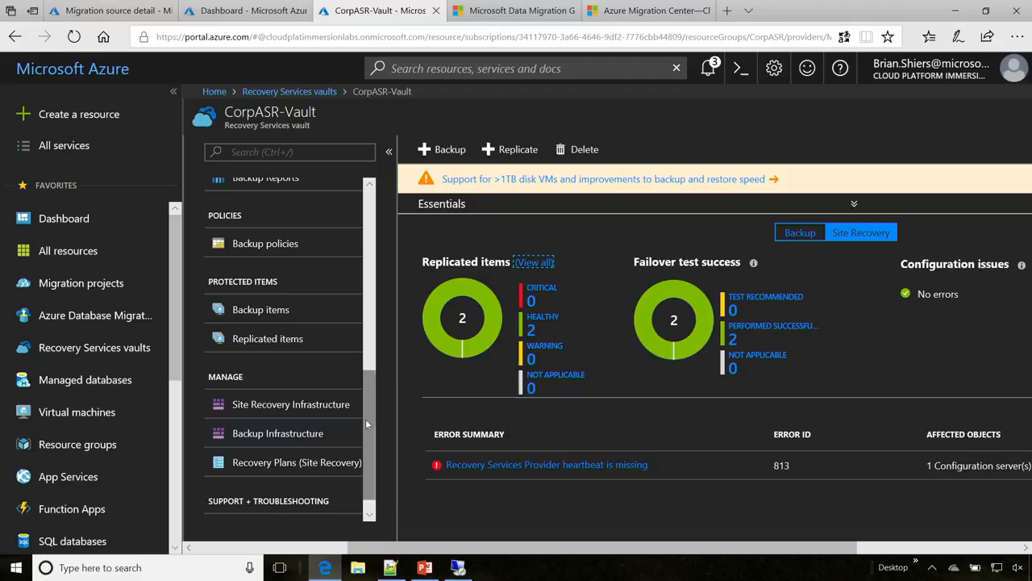
pyautogui.click(263, 464)
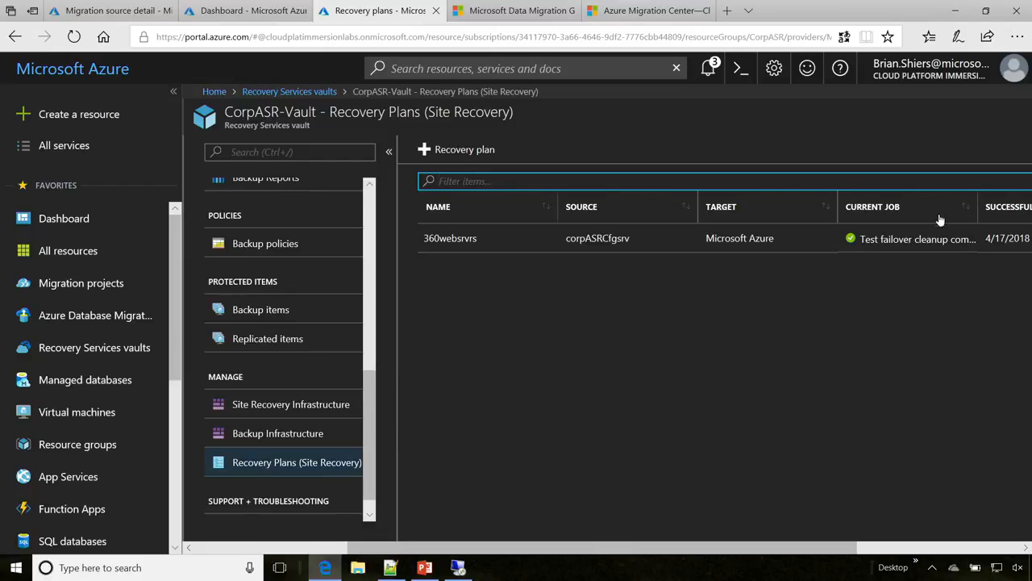
pyautogui.click(873, 240)
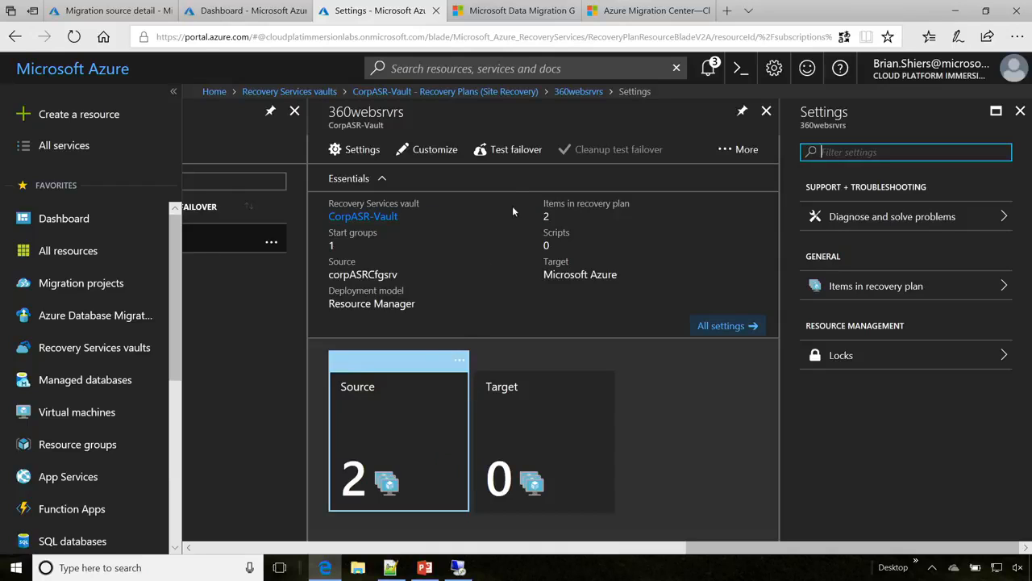
# Start a test failover of 360websrvrs using the Latest processed (low RTO) recovery point and an Azure virtual network, and inspect the job's failover machines
pyautogui.click(508, 151)
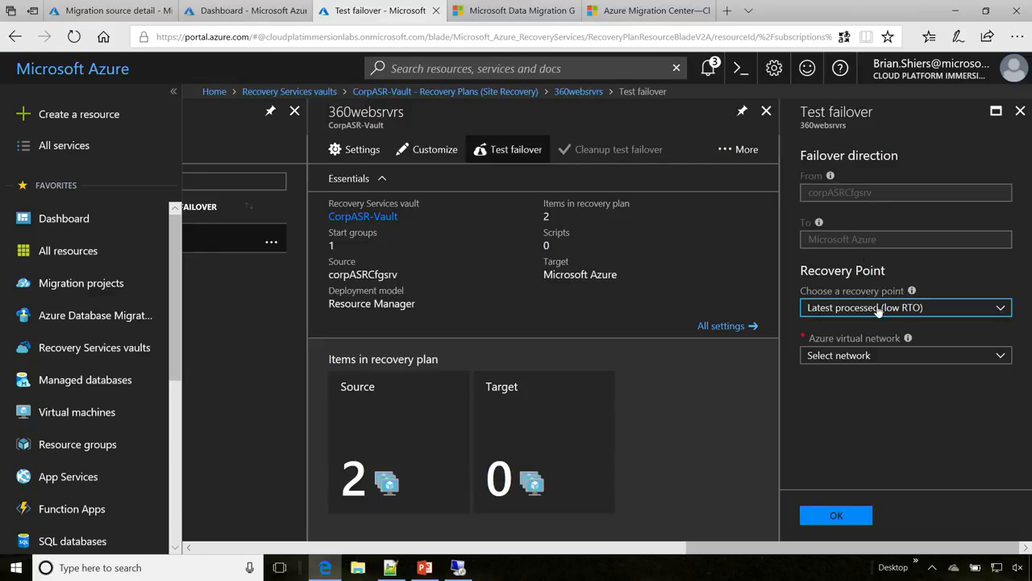
pyautogui.click(869, 356)
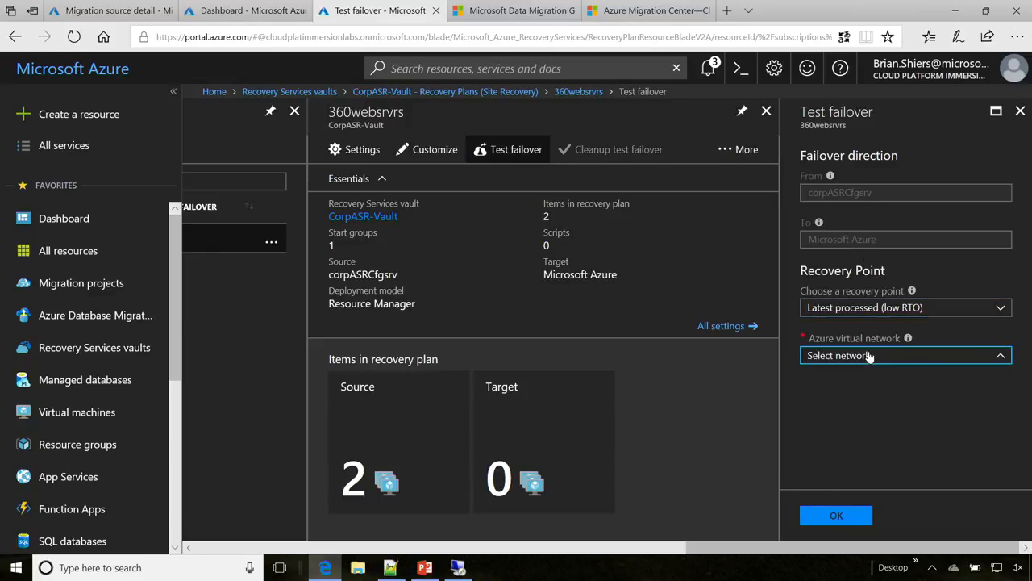
pyautogui.click(851, 416)
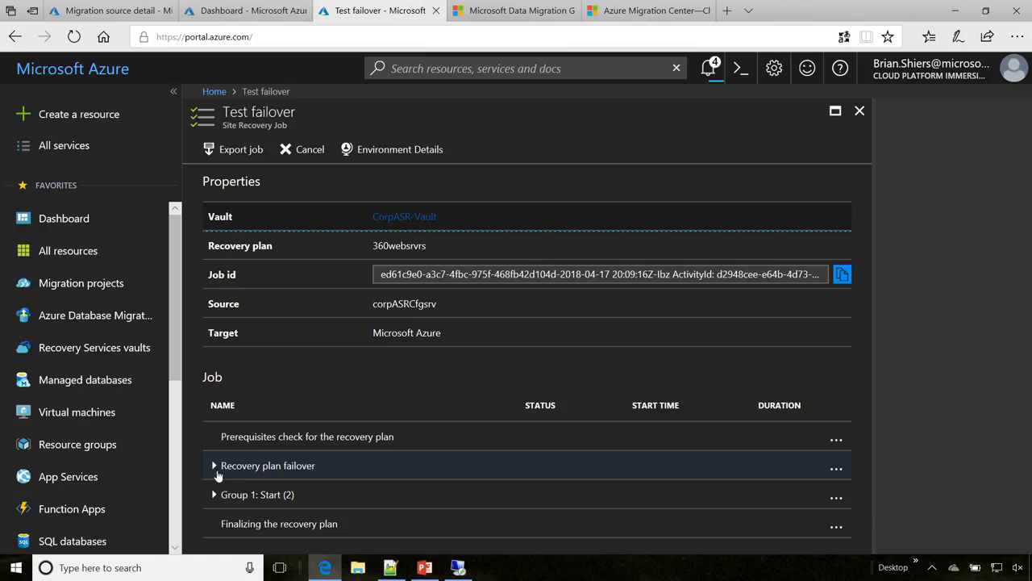
pyautogui.click(215, 468)
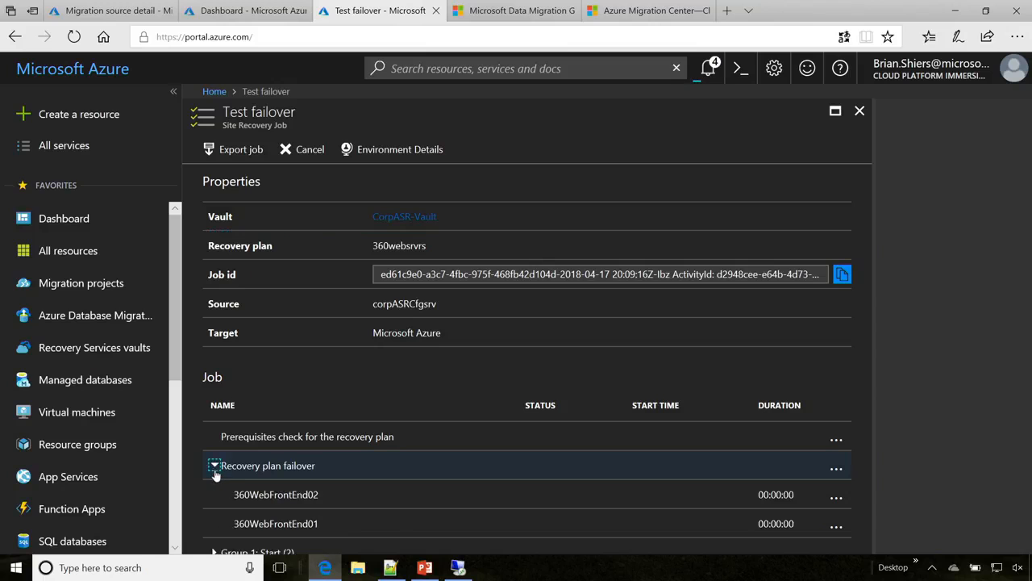
pyautogui.moveTo(865, 271); pyautogui.dragTo(863, 316)
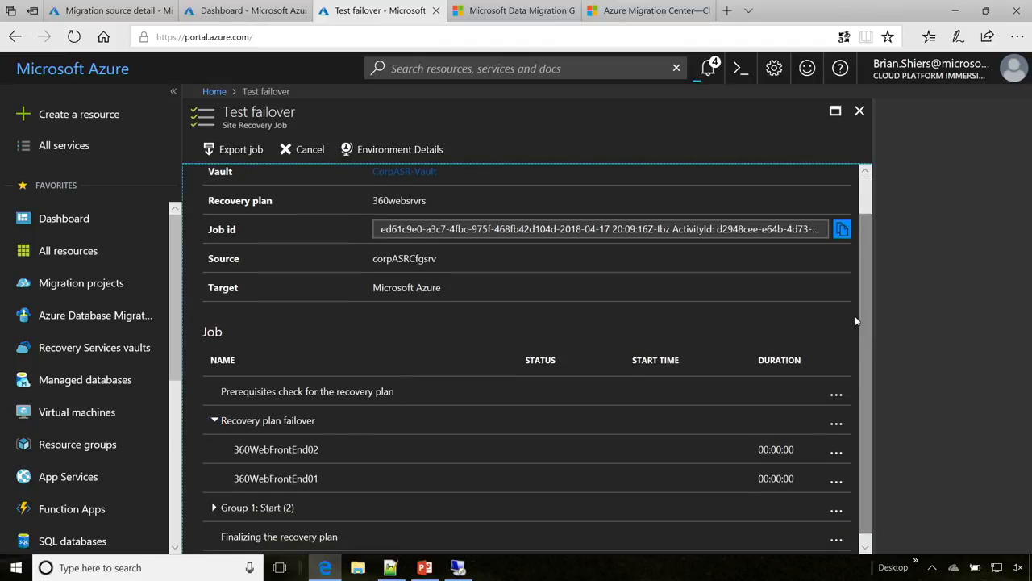
# Expand Group 1: Start in the test failover job, and list the managed databases and virtual machines in Azure
pyautogui.click(215, 507)
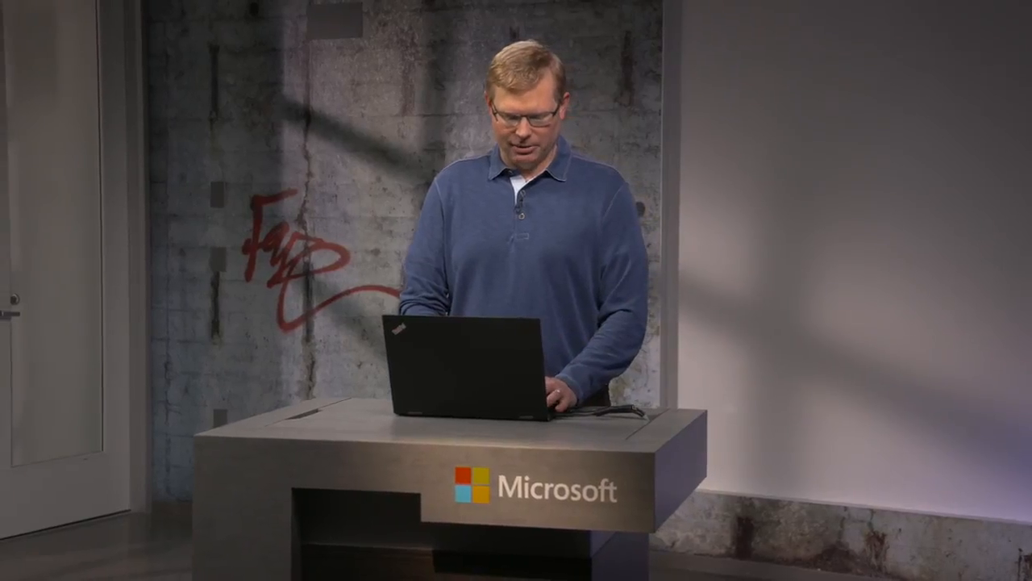
pyautogui.click(89, 383)
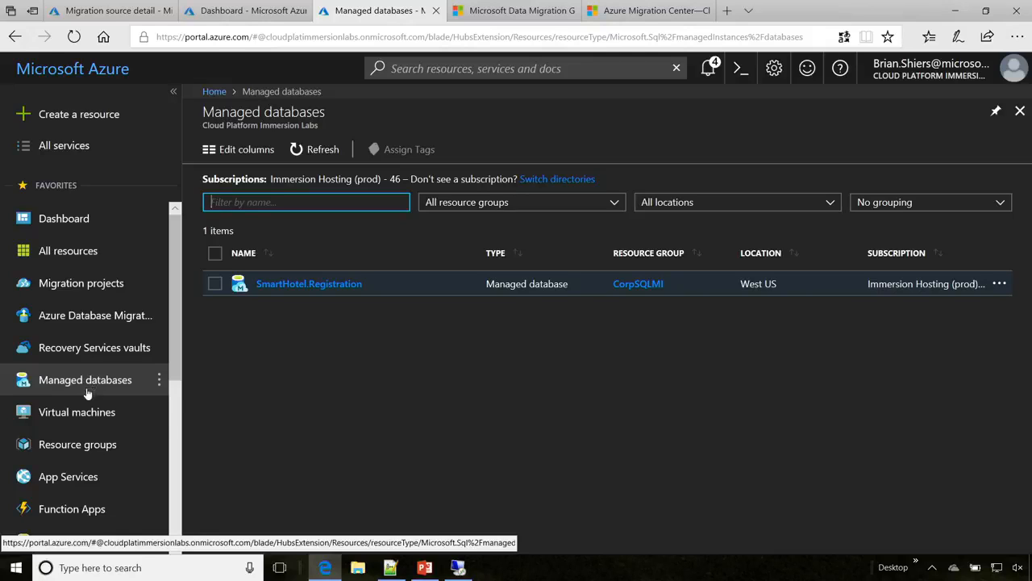
pyautogui.click(87, 413)
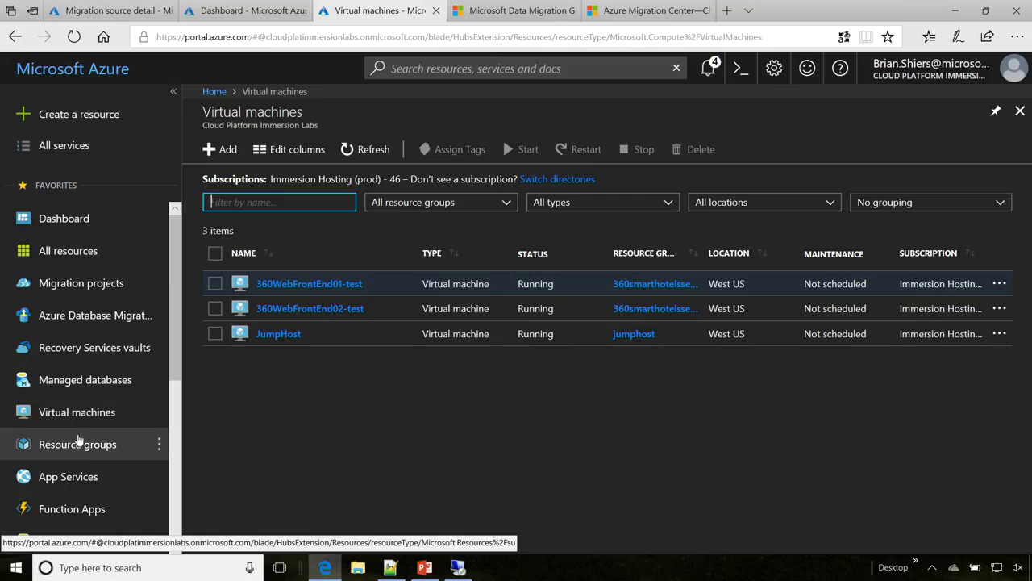
# Open the 360weblb load balancer in the CorpNetwork resource group and view its backend pools
pyautogui.click(78, 443)
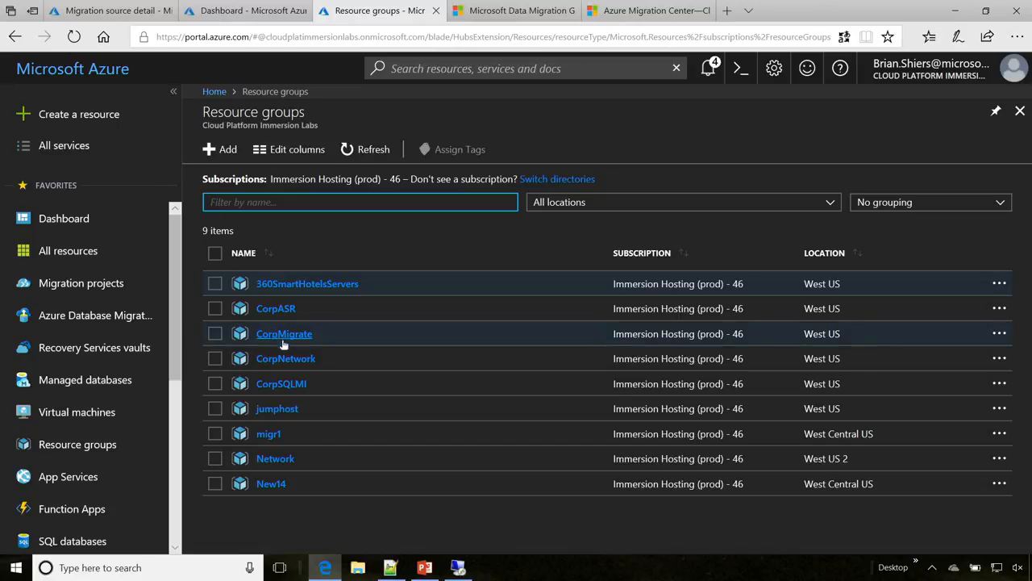
pyautogui.click(287, 359)
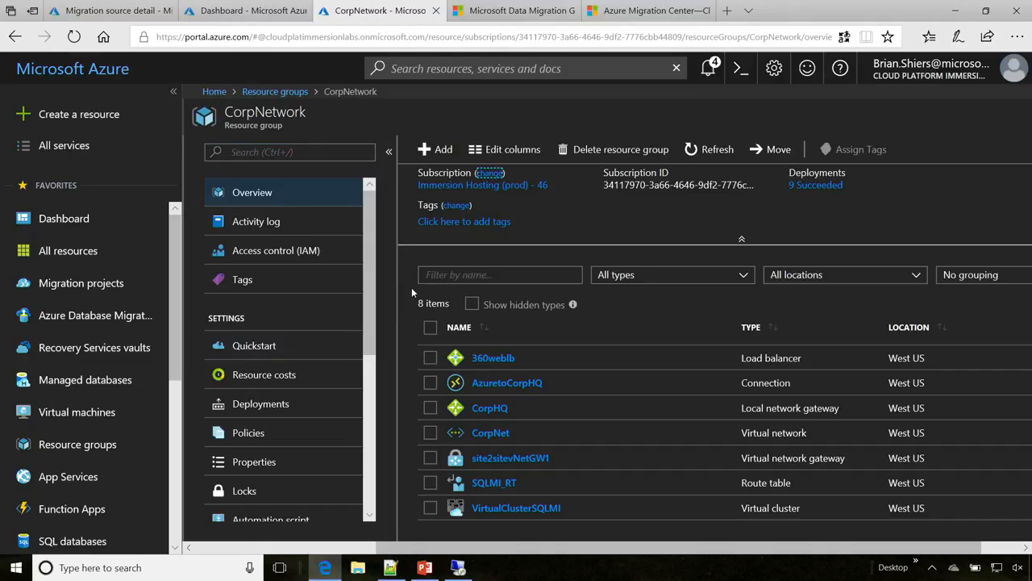
pyautogui.click(493, 358)
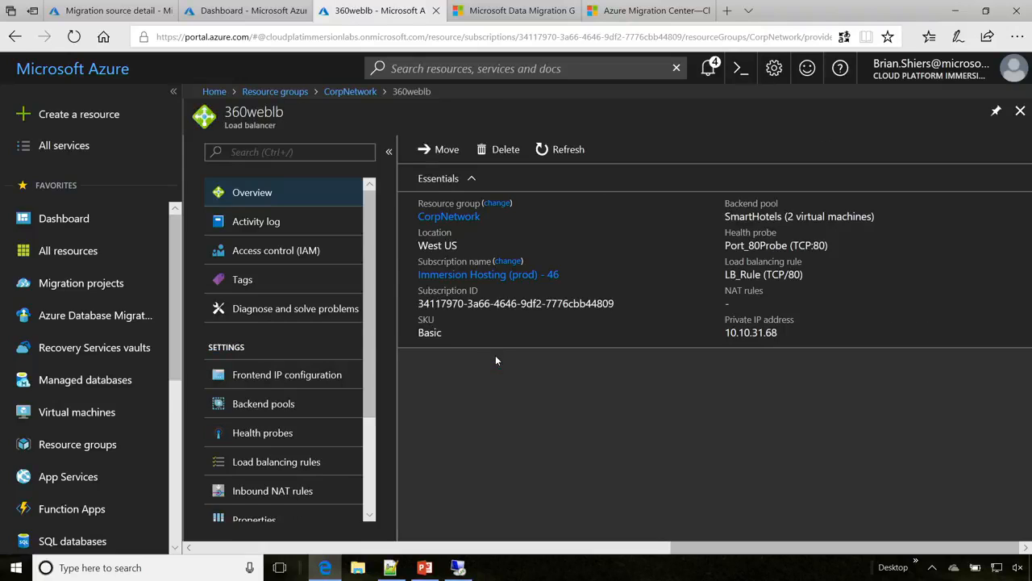
pyautogui.click(279, 416)
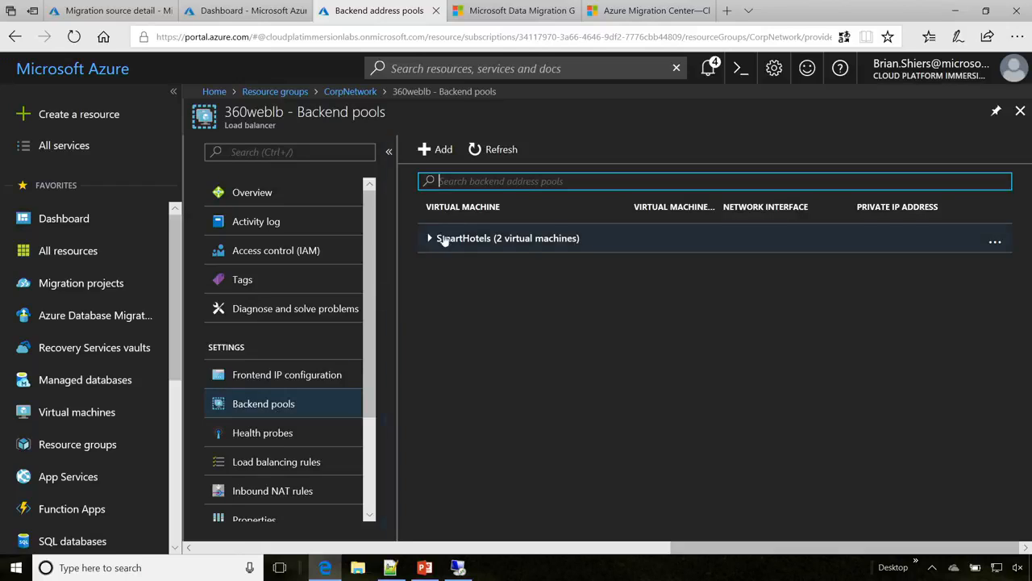
# Switch to the on-premises remote desktop session and show its desktop
pyautogui.hotkey('alt', 'Tab')
pyautogui.hotkey('alt', 'Tab')
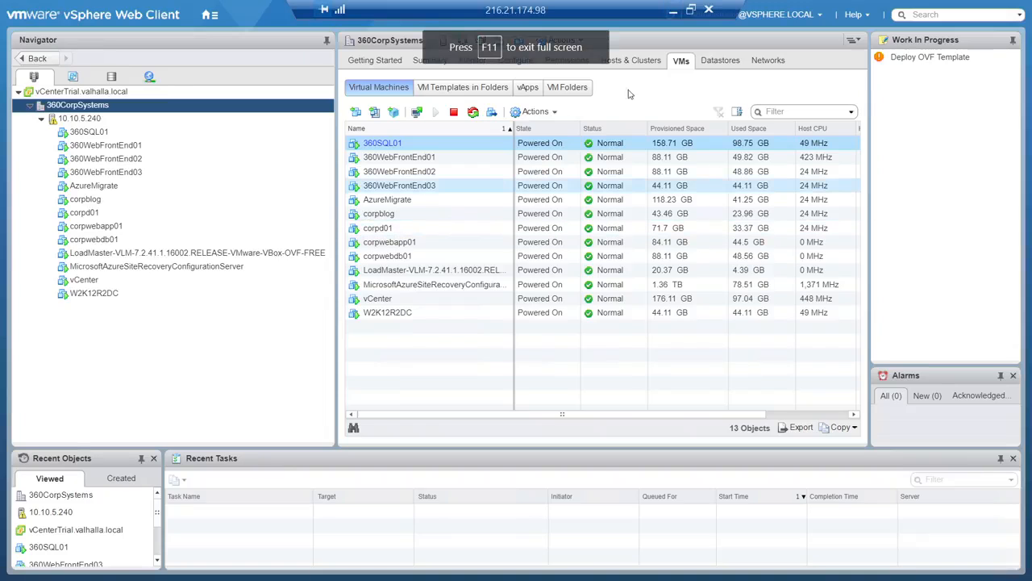
pyautogui.hotkey('alt', 'Tab')
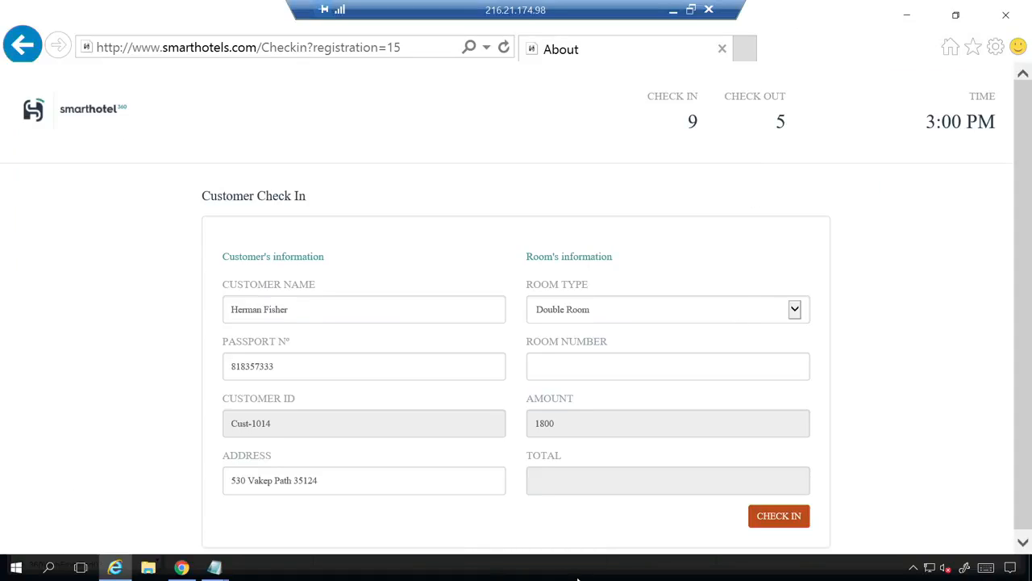
pyautogui.rightClick(577, 577)
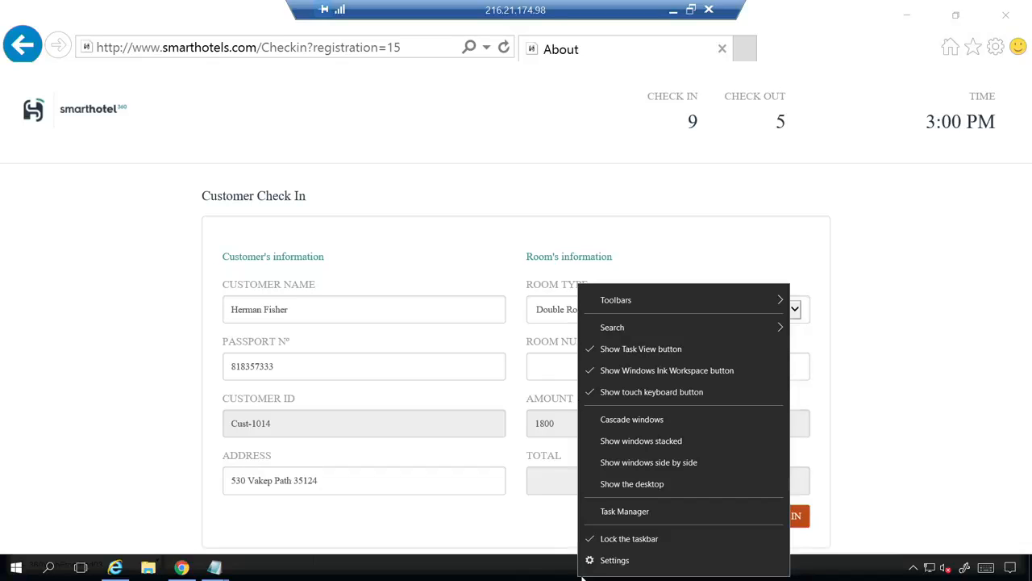
pyautogui.click(626, 487)
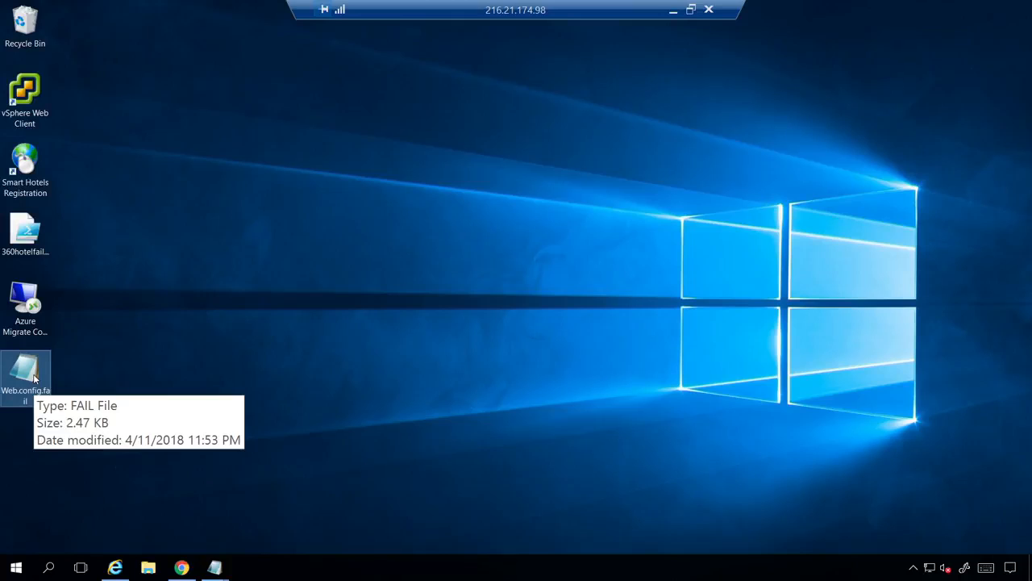
# Bring up Web.config.fail in Notepad and select the database server address in the DefaultConnection connection string
pyautogui.click(216, 564)
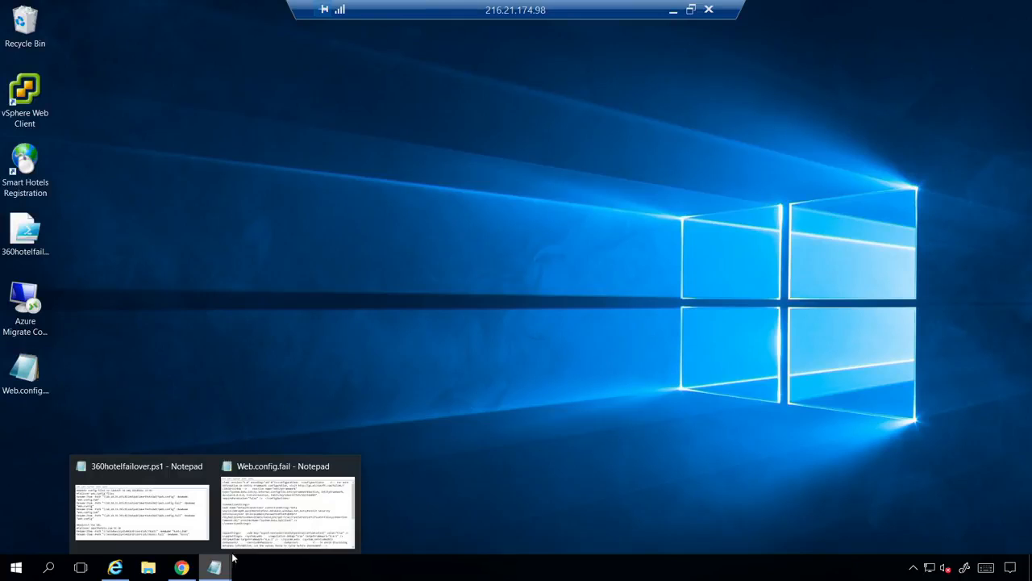
pyautogui.click(252, 499)
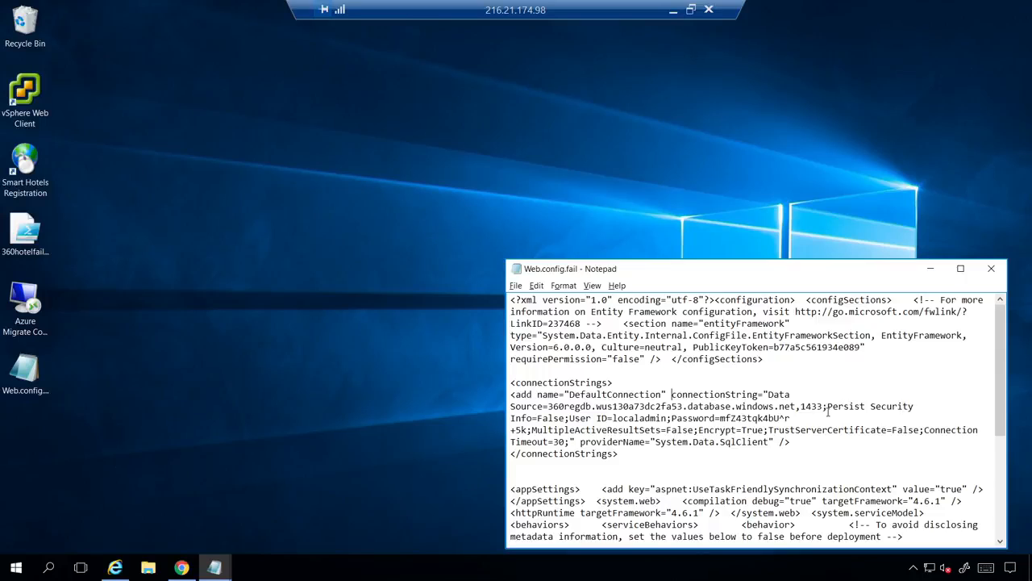
pyautogui.moveTo(824, 407); pyautogui.dragTo(548, 407)
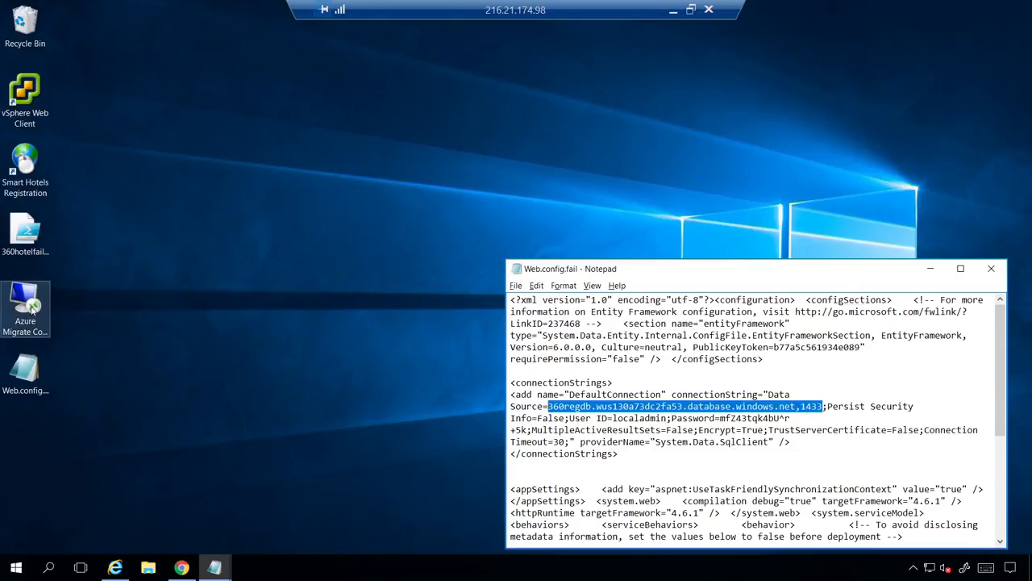
# Run the 360hotelfailover.ps1 script from the desktop with PowerShell
pyautogui.click(15, 228)
pyautogui.rightClick(15, 228)
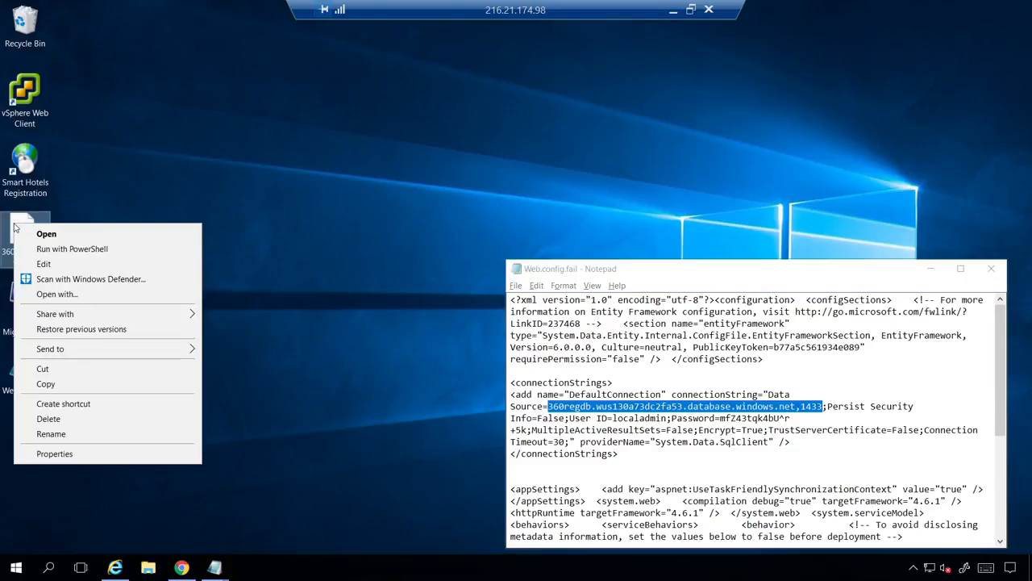
pyautogui.click(56, 249)
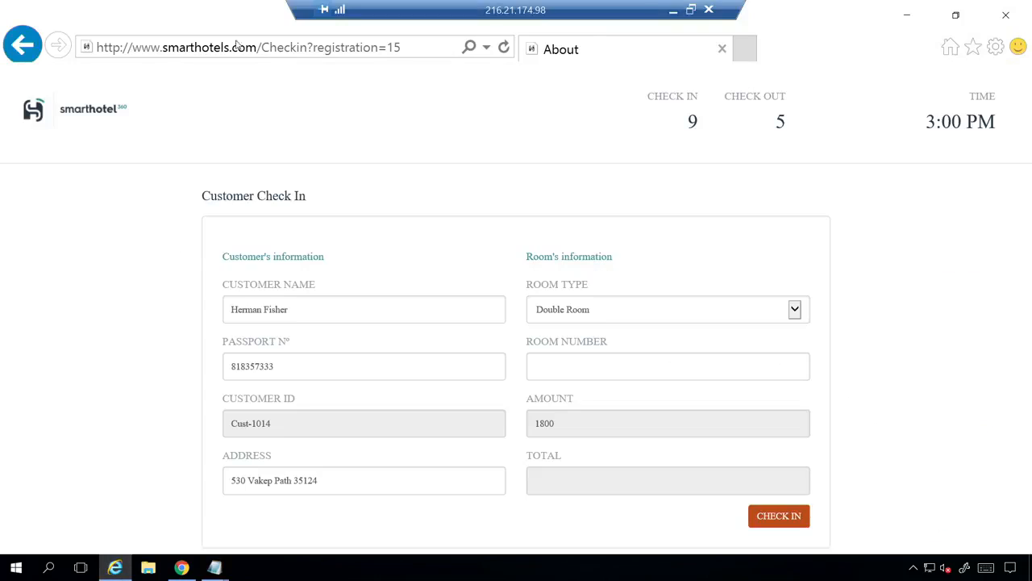
pyautogui.click(425, 43)
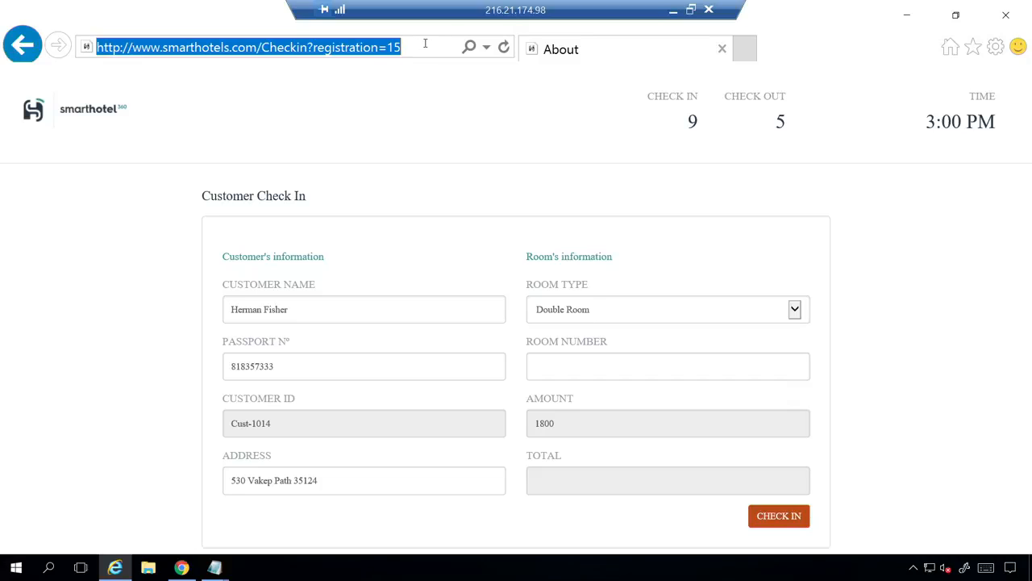
pyautogui.write('smarthotels.com/')
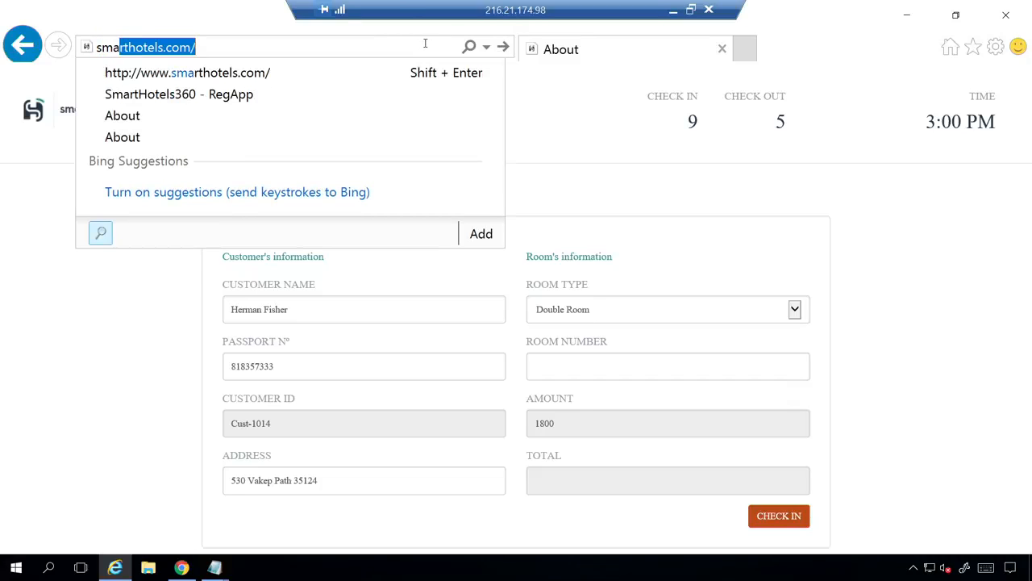
pyautogui.click(314, 76)
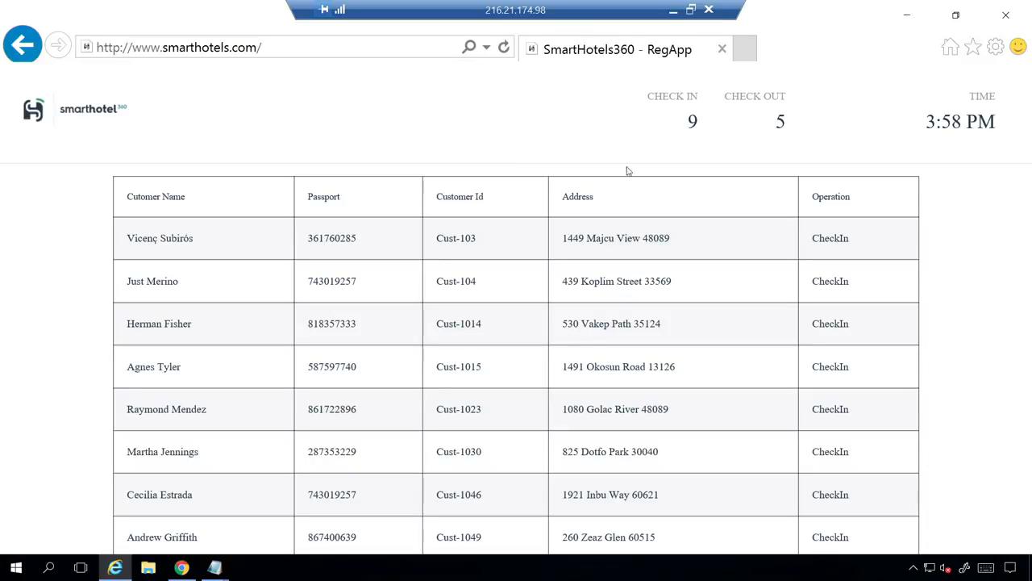
pyautogui.click(831, 284)
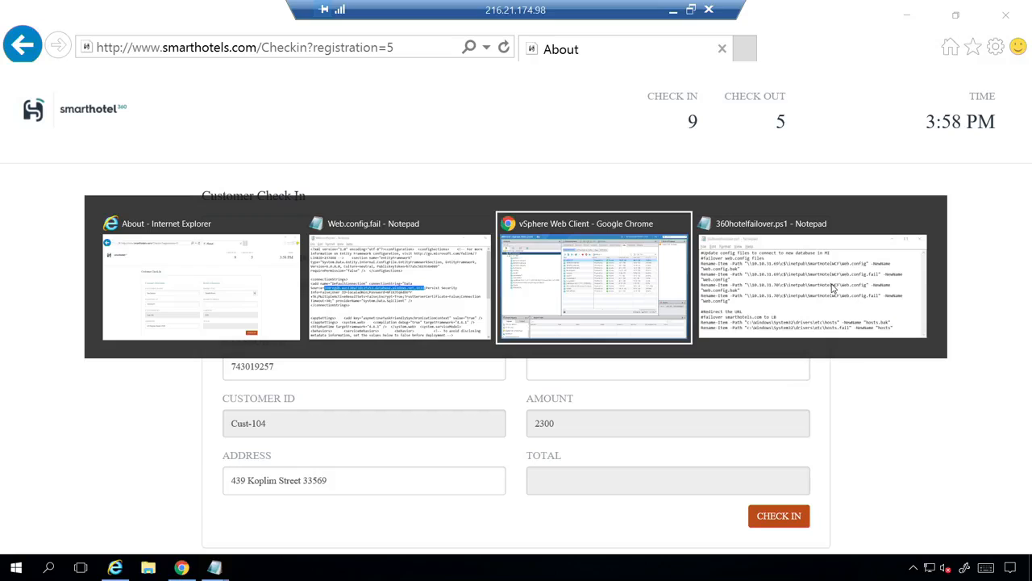
# Switch to the vSphere Web Client and shut down the guest operating system of the 360SQL01 virtual machine
pyautogui.hotkey('alt', 'Tab')
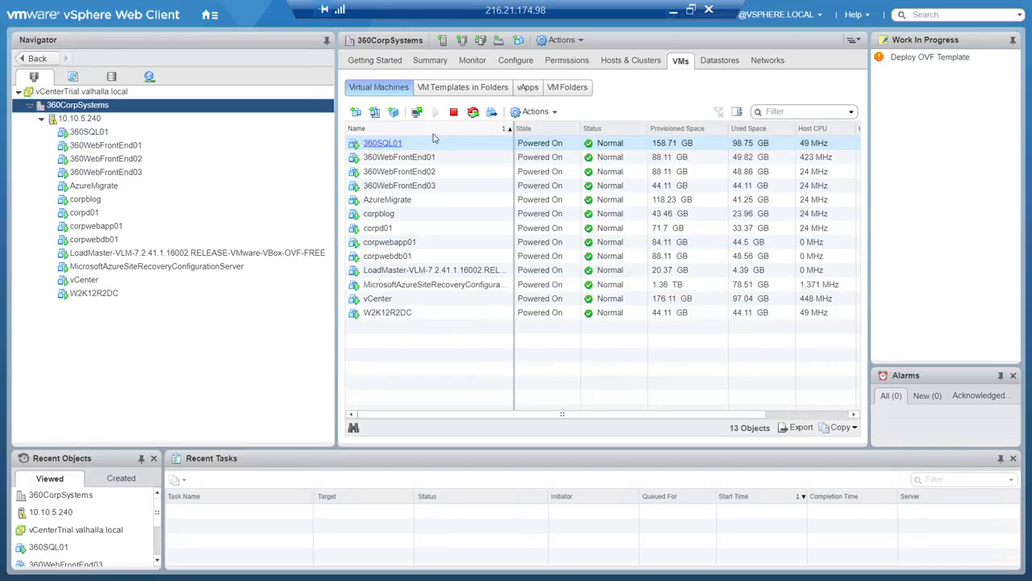
pyautogui.click(454, 116)
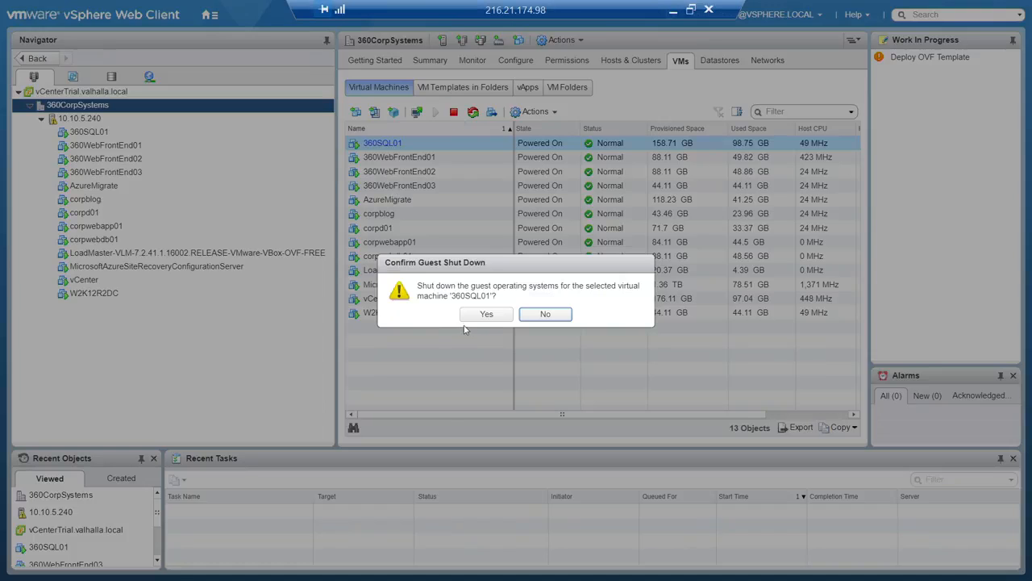
pyautogui.click(488, 314)
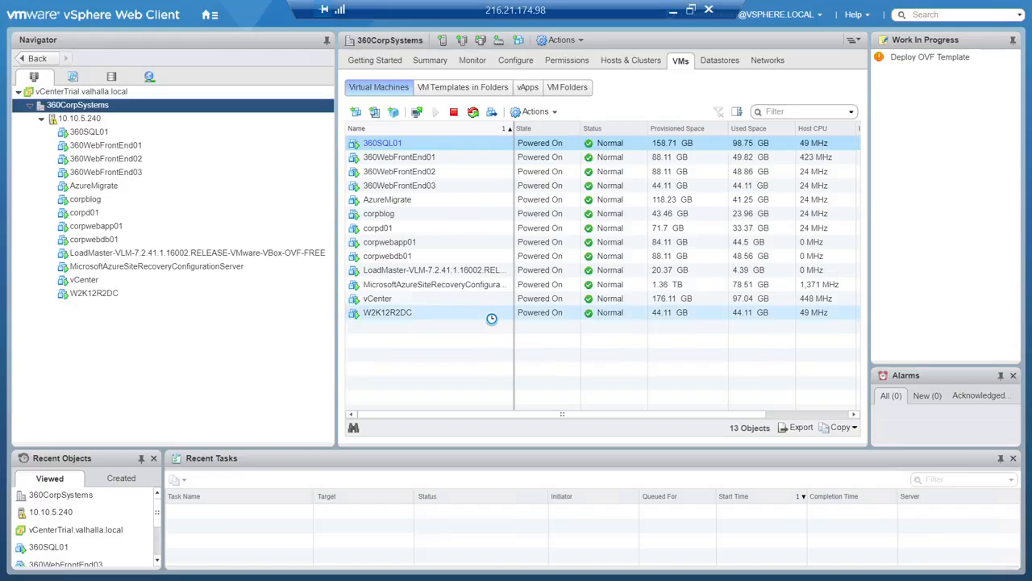